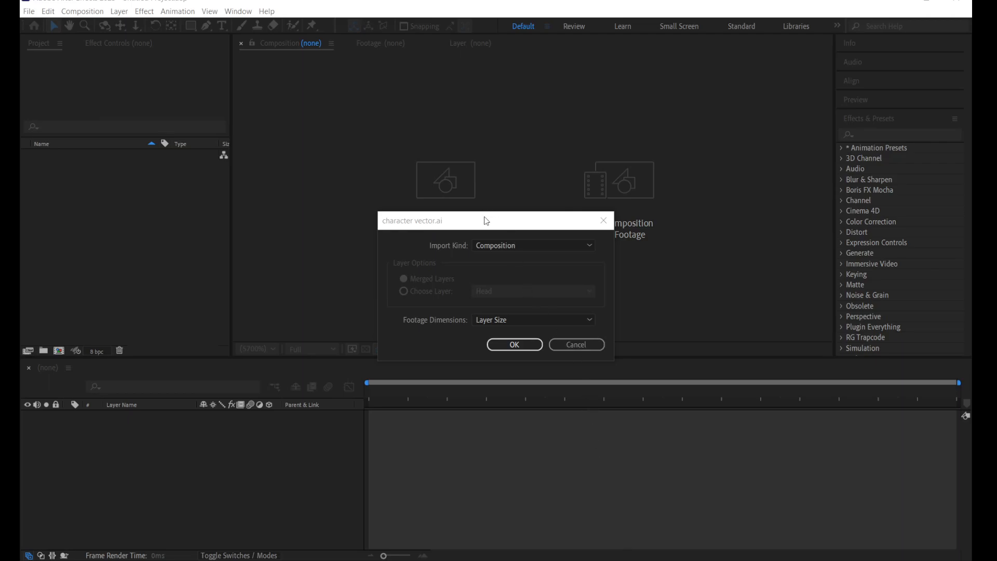
- Import character vector.ai as a Composition with Layer Size footage dimensions and open the resulting composition
{"action": "left_click_drag", "start_coordinate": [485, 221], "coordinate": [456, 213]}
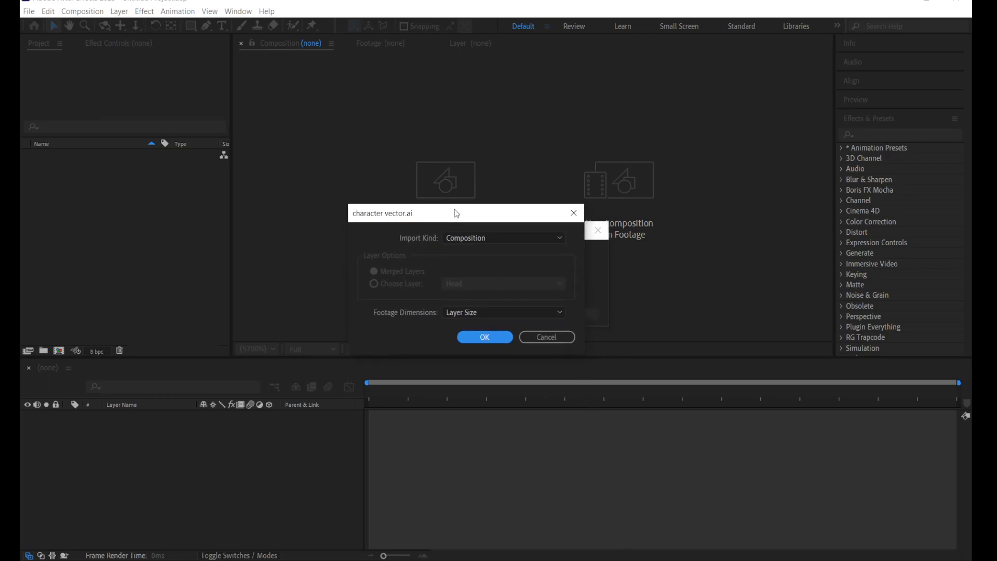
{"action": "left_click", "coordinate": [462, 241]}
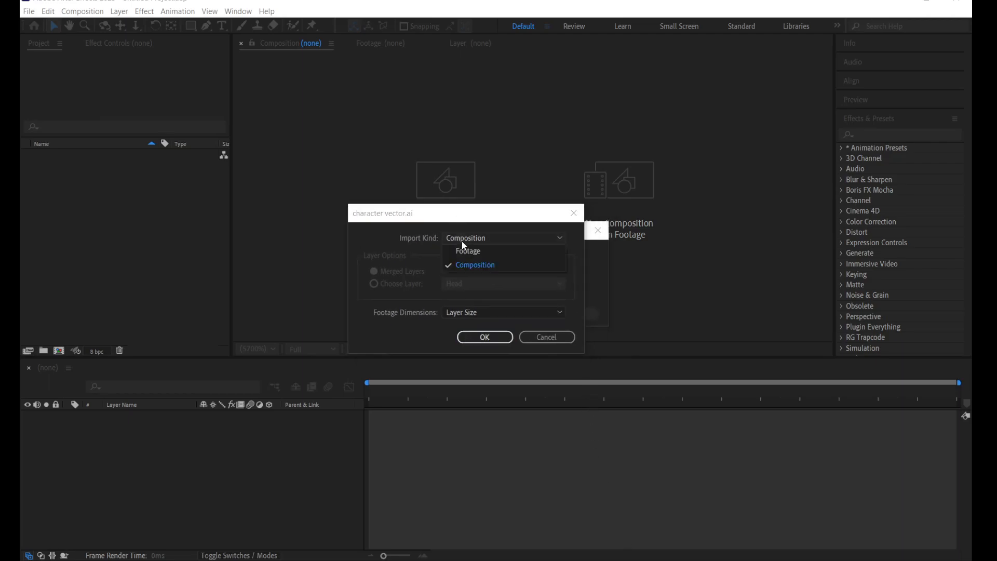
{"action": "left_click", "coordinate": [491, 269]}
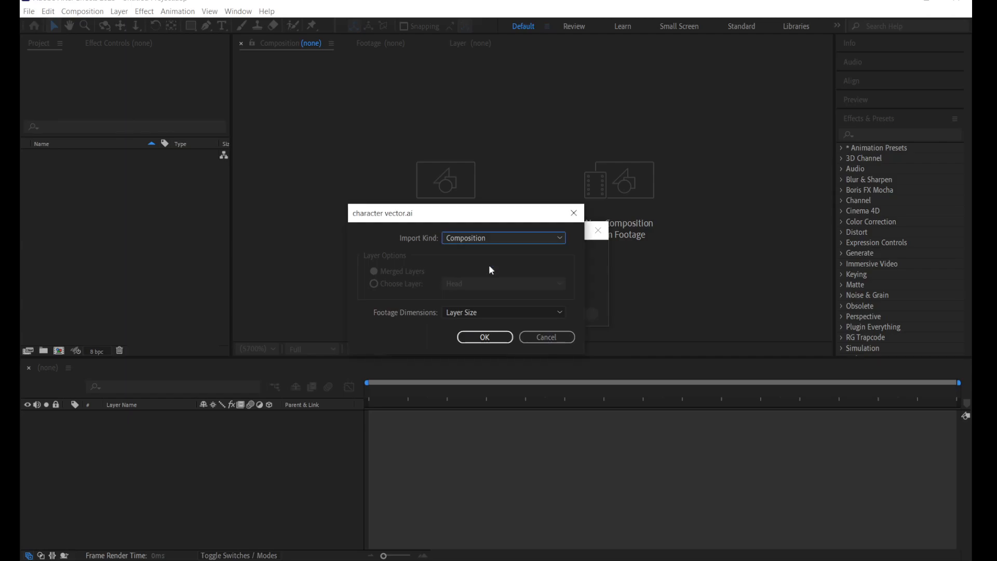
{"action": "left_click", "coordinate": [471, 313]}
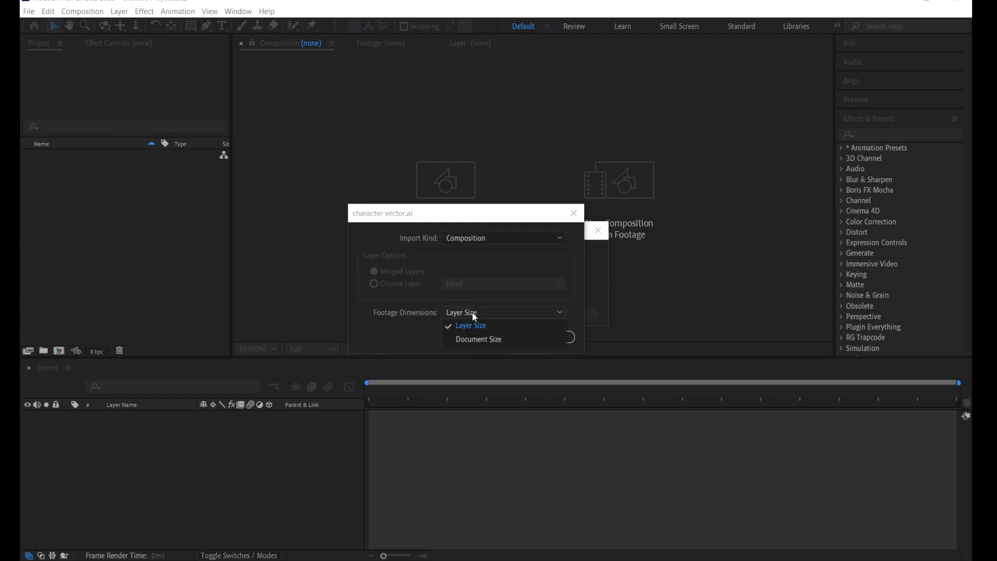
{"action": "left_click", "coordinate": [513, 326]}
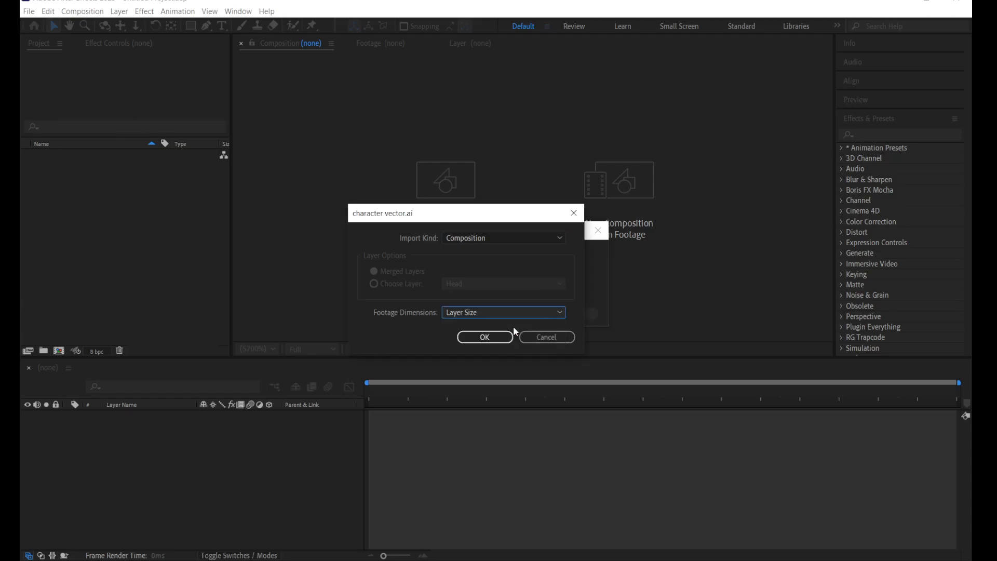
{"action": "left_click", "coordinate": [505, 338]}
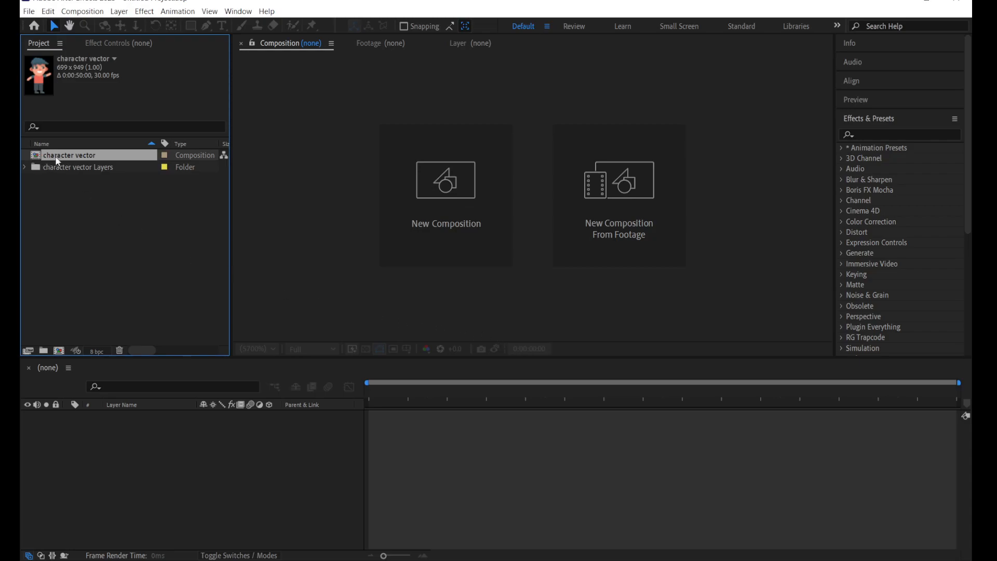
{"action": "double_click", "coordinate": [97, 155]}
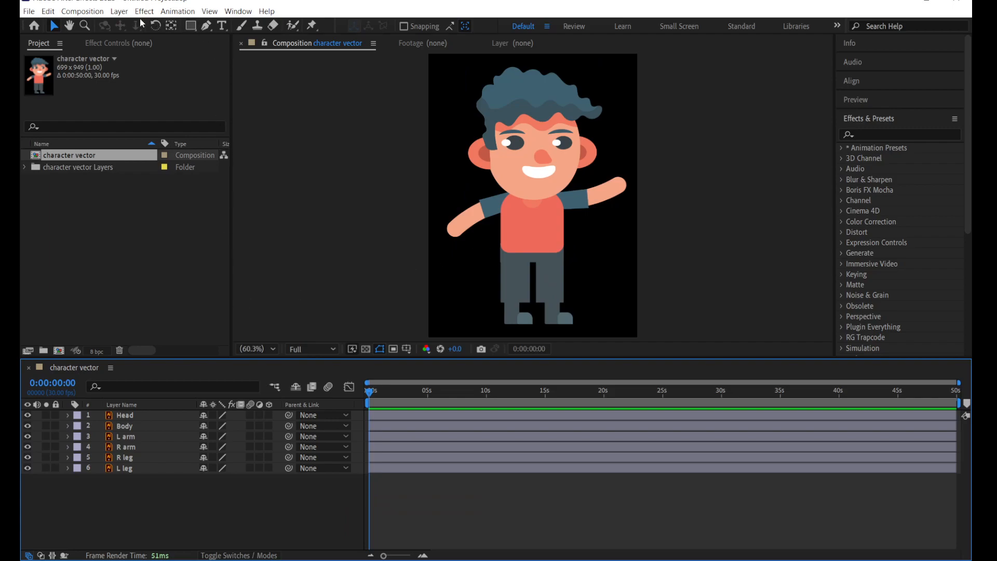
- Set the character vector composition's duration to 0:00:05:00 in its composition settings
{"action": "left_click", "coordinate": [82, 11]}
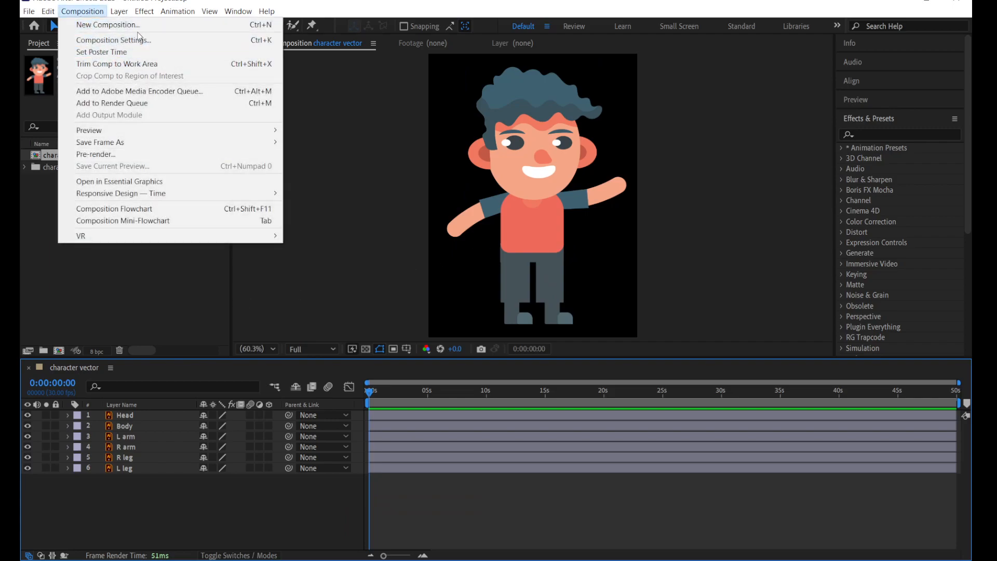
{"action": "left_click", "coordinate": [146, 43]}
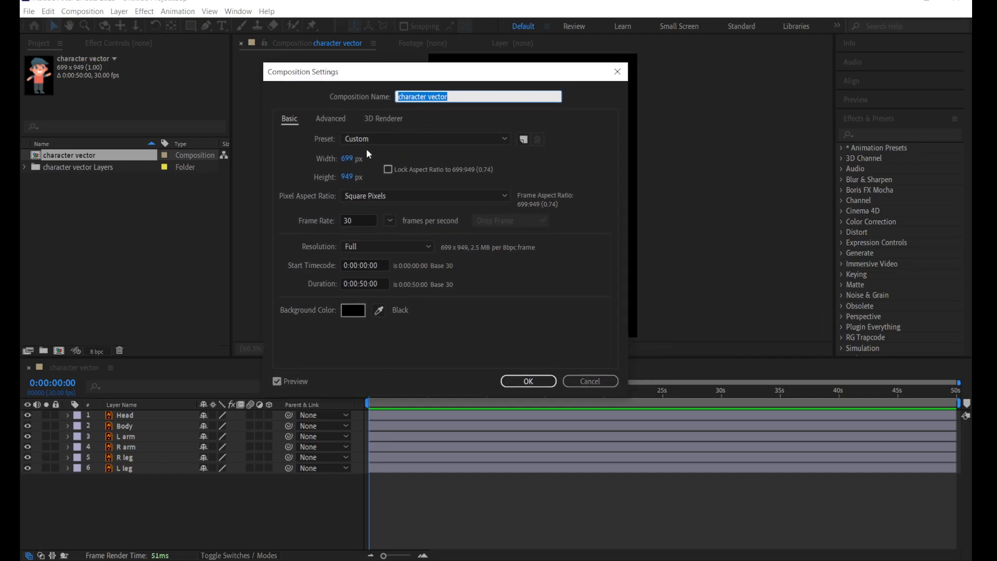
{"action": "left_click_drag", "start_coordinate": [401, 79], "coordinate": [739, 70]}
{"action": "left_click_drag", "start_coordinate": [661, 75], "coordinate": [356, 87]}
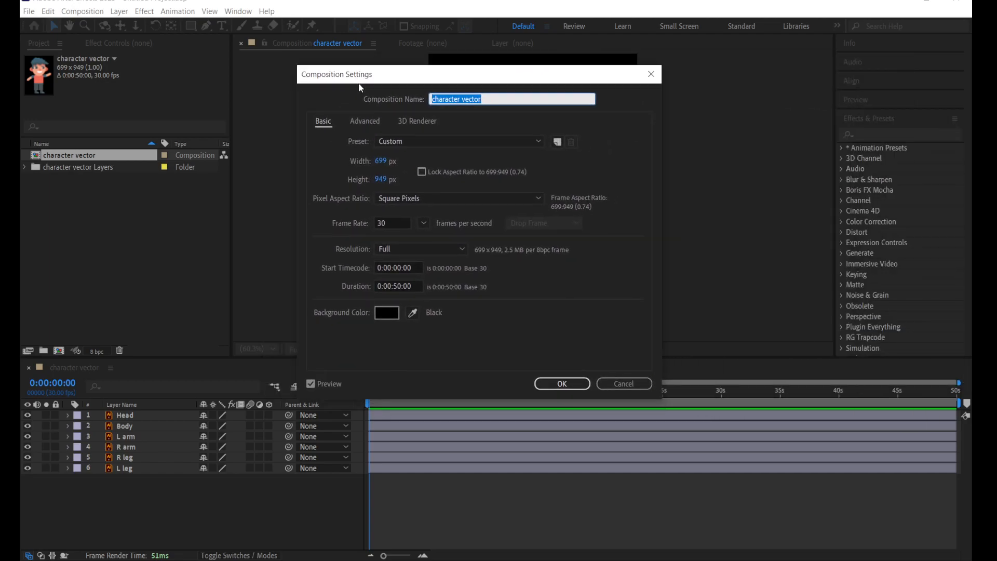
{"action": "left_click", "coordinate": [412, 287]}
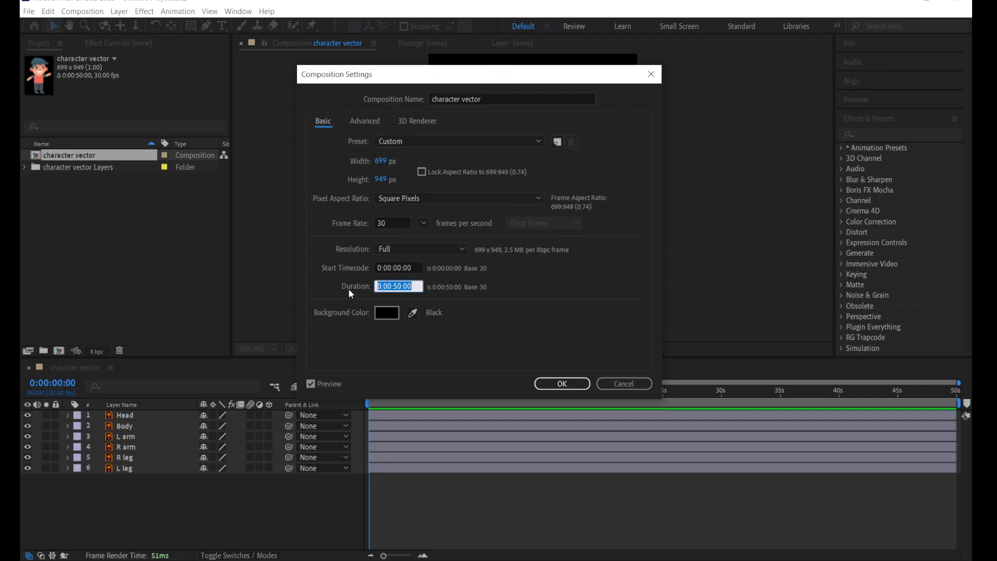
{"action": "type", "text": "500"}
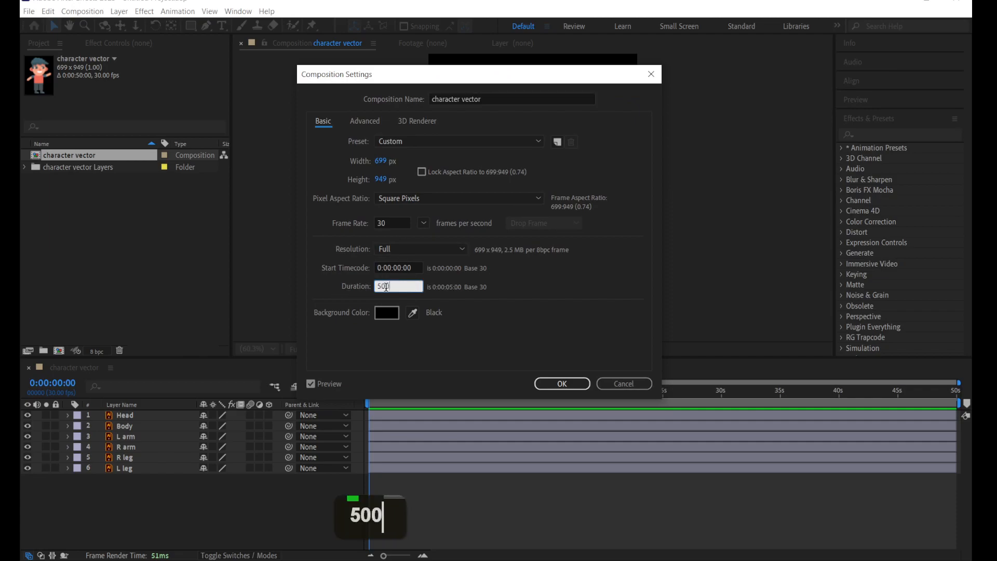
{"action": "left_click", "coordinate": [443, 344]}
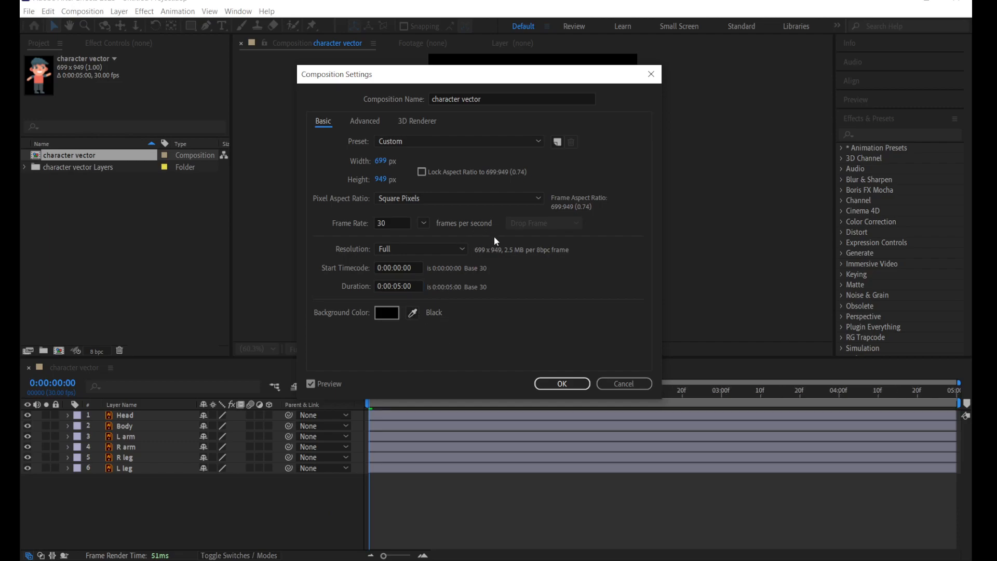
{"action": "left_click_drag", "start_coordinate": [447, 80], "coordinate": [185, 151]}
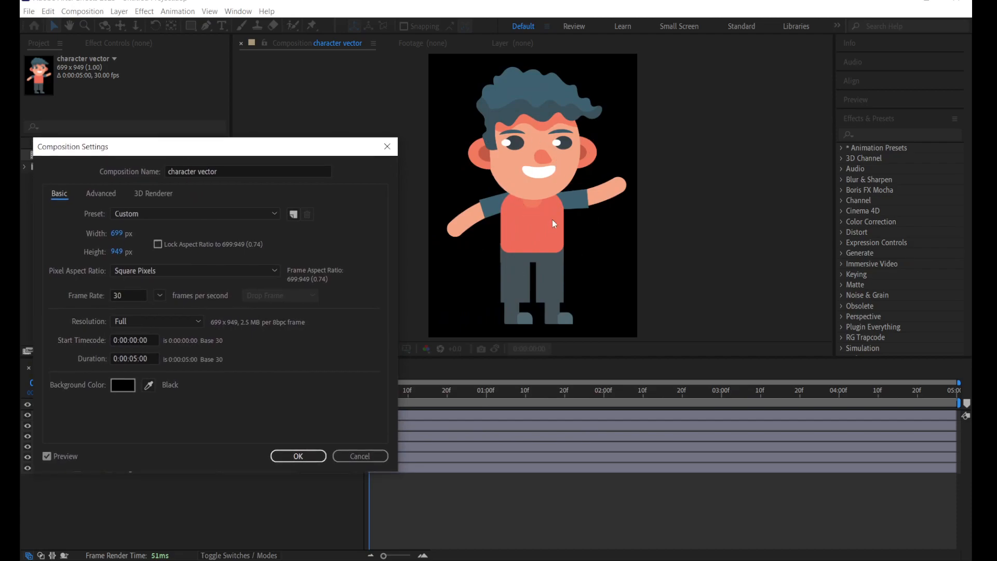
{"action": "left_click_drag", "start_coordinate": [296, 149], "coordinate": [316, 81]}
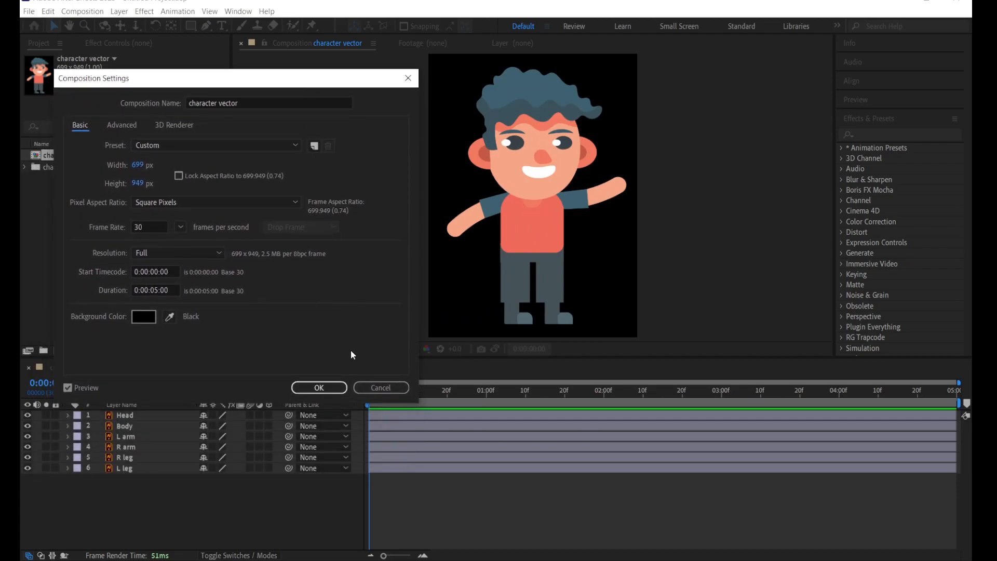
{"action": "left_click", "coordinate": [319, 388]}
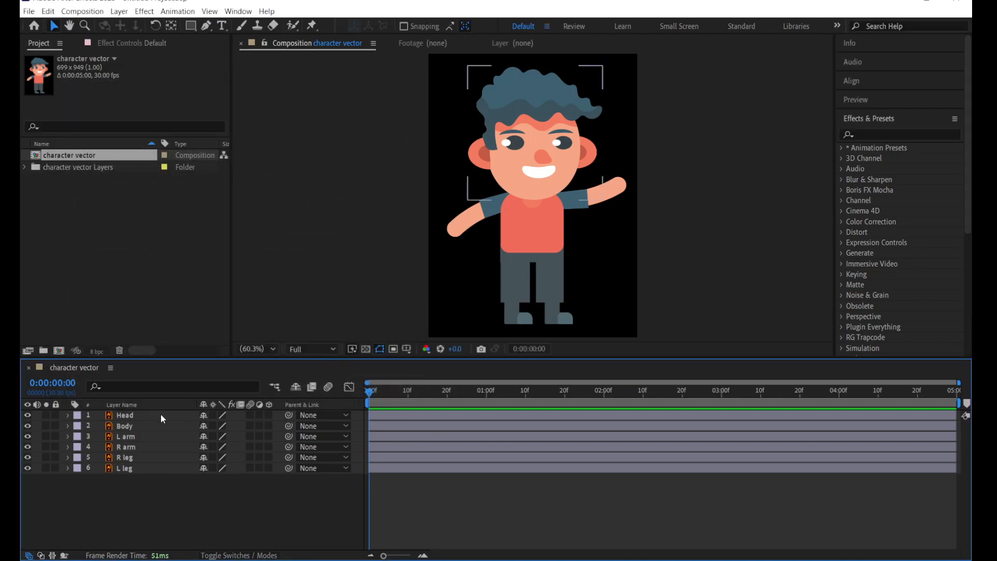
- Examine which body part each layer holds by briefly hiding and showing the layers one after another
{"action": "left_click_drag", "start_coordinate": [163, 499], "coordinate": [123, 411]}
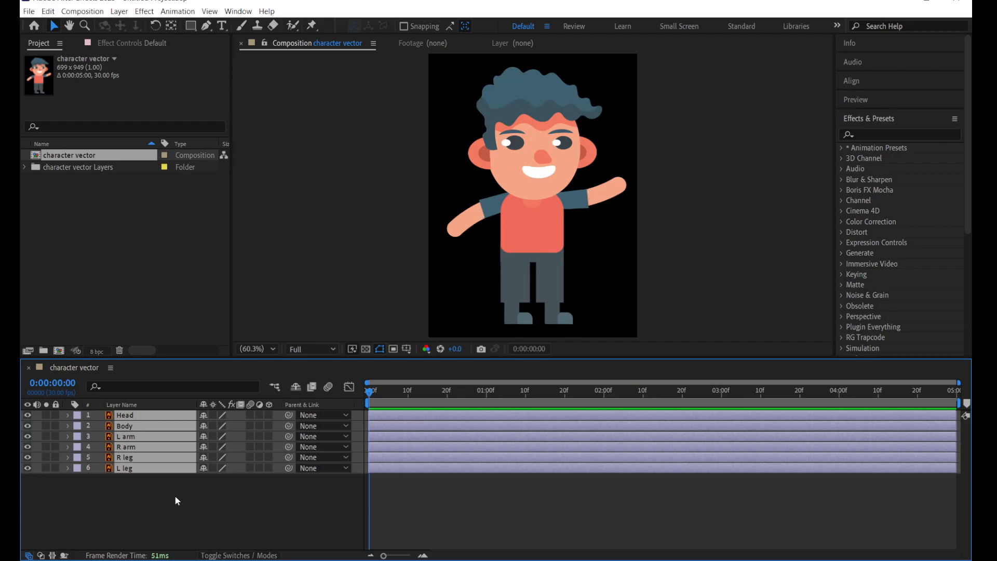
{"action": "left_click", "coordinate": [175, 494]}
{"action": "left_click", "coordinate": [139, 414]}
{"action": "double_click", "coordinate": [28, 416]}
{"action": "double_click", "coordinate": [28, 425]}
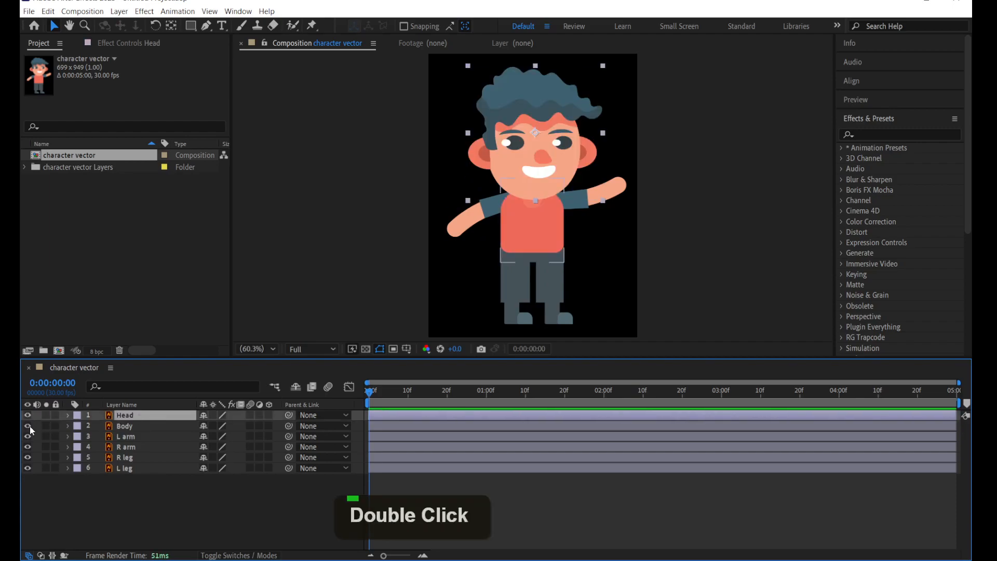
{"action": "double_click", "coordinate": [28, 436]}
{"action": "double_click", "coordinate": [27, 447]}
{"action": "double_click", "coordinate": [28, 457]}
{"action": "left_click", "coordinate": [159, 504]}
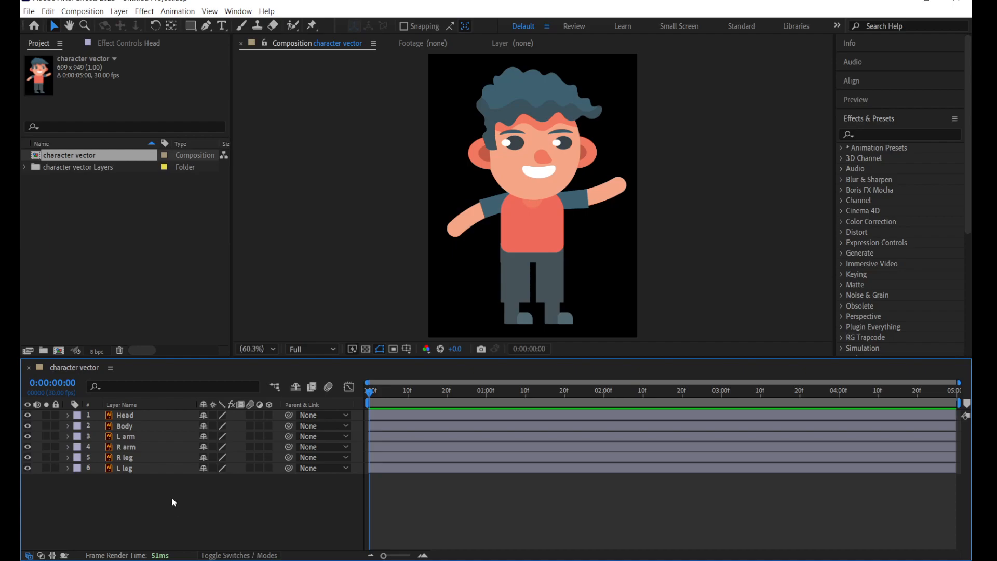
- Move the Head layer's anchor point down to the neck and the Body layer's anchor point to the lower torso
{"action": "left_click", "coordinate": [141, 413]}
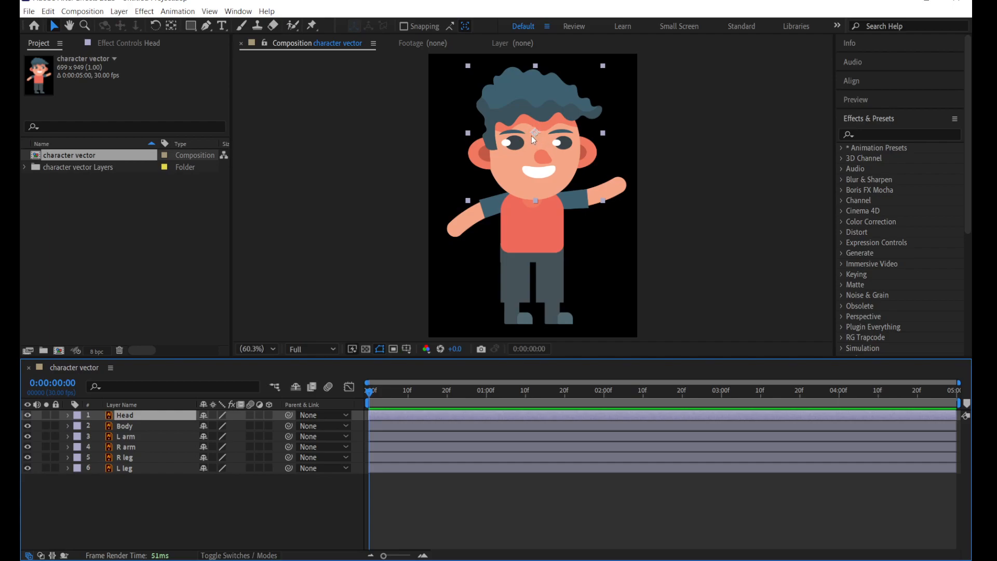
{"action": "left_click", "coordinate": [169, 30]}
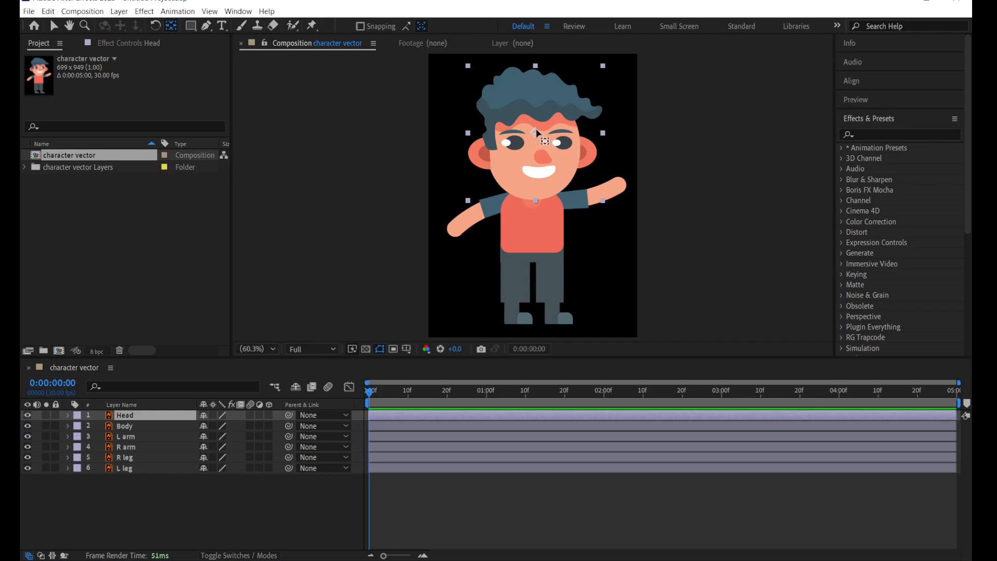
{"action": "left_click_drag", "start_coordinate": [537, 133], "coordinate": [537, 194]}
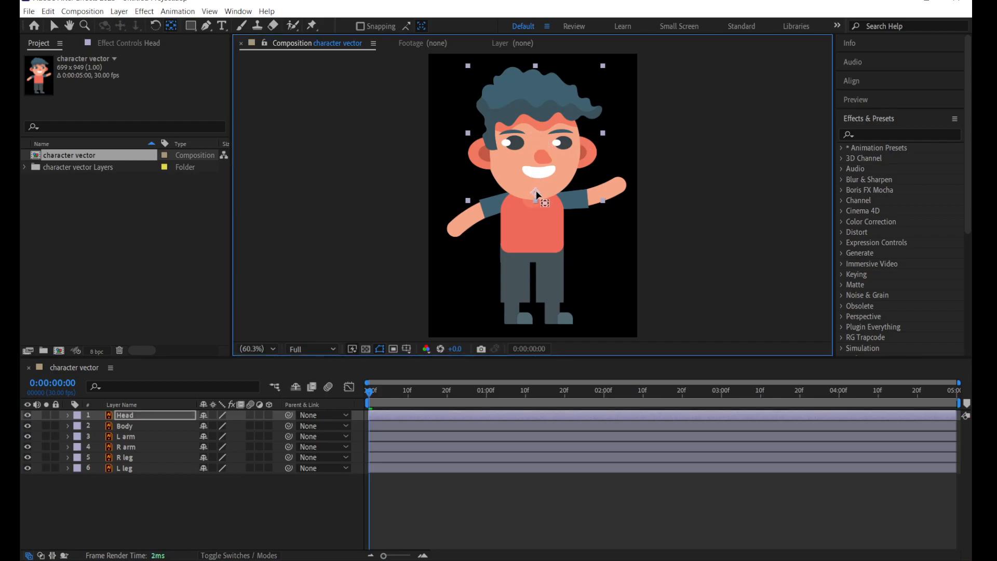
{"action": "left_click", "coordinate": [129, 426]}
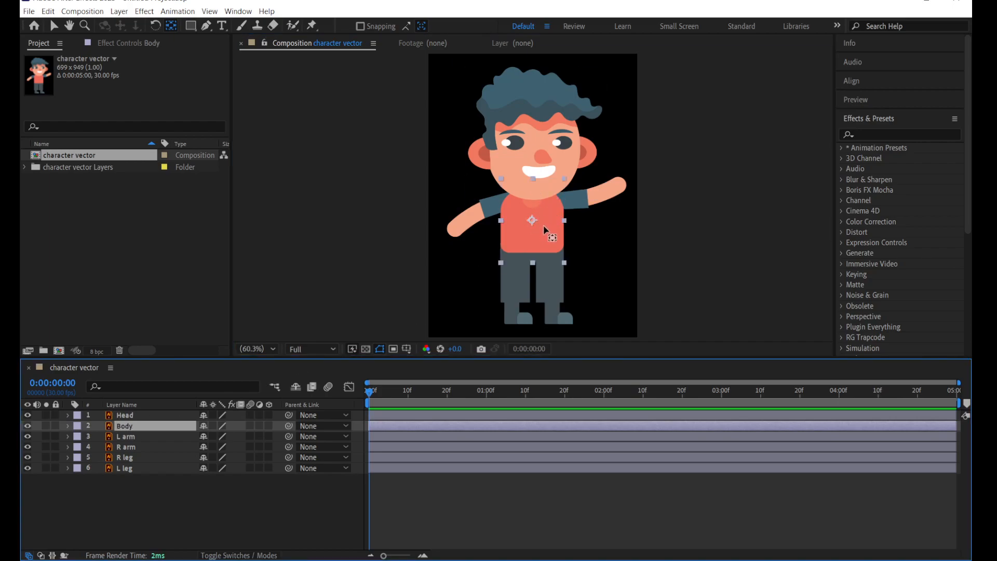
{"action": "left_click_drag", "start_coordinate": [534, 222], "coordinate": [537, 239]}
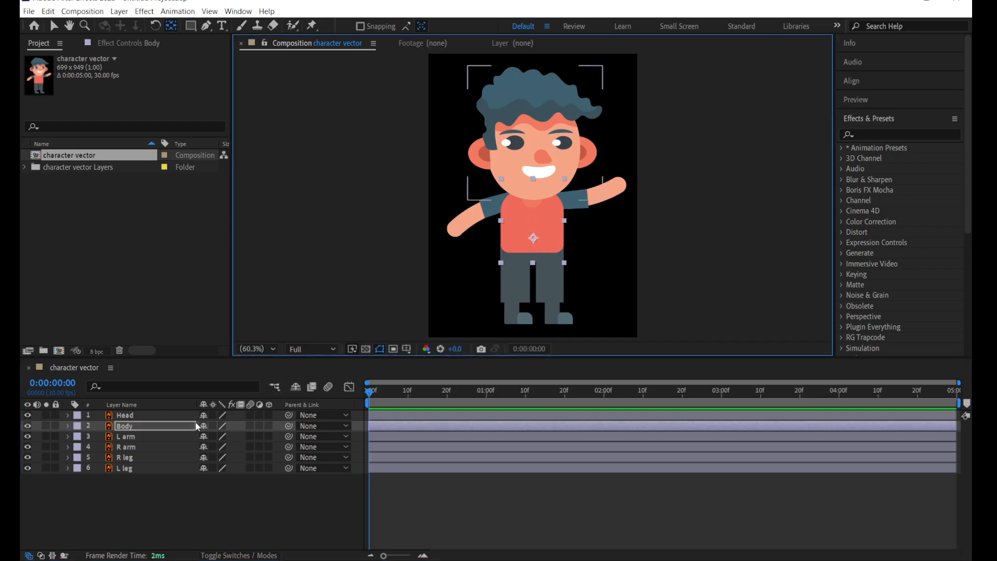
- Move the anchor points of the L arm and R arm layers to their shoulder joints
{"action": "left_click", "coordinate": [174, 436]}
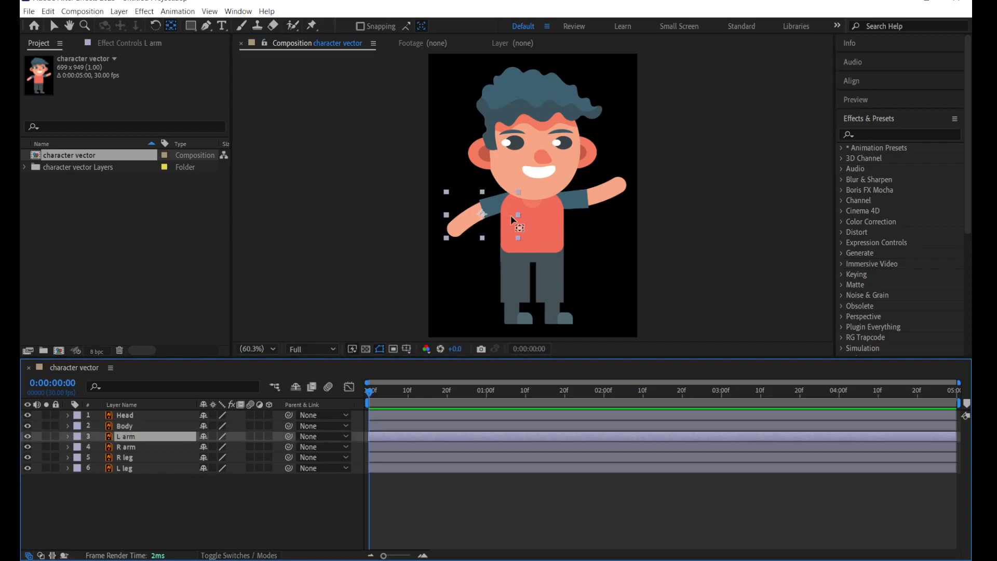
{"action": "left_click", "coordinate": [494, 209]}
{"action": "left_click_drag", "start_coordinate": [495, 209], "coordinate": [508, 202]}
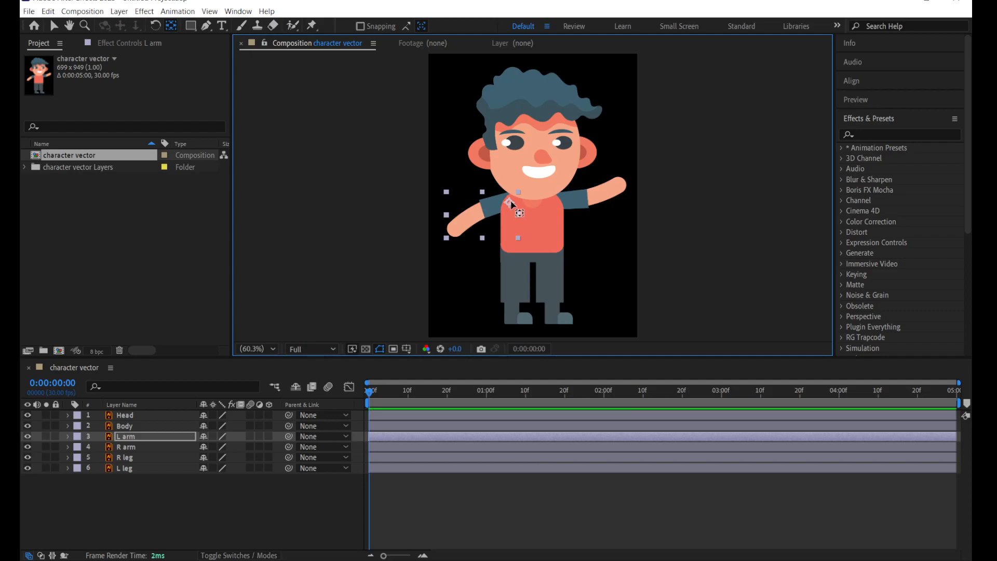
{"action": "left_click", "coordinate": [151, 447]}
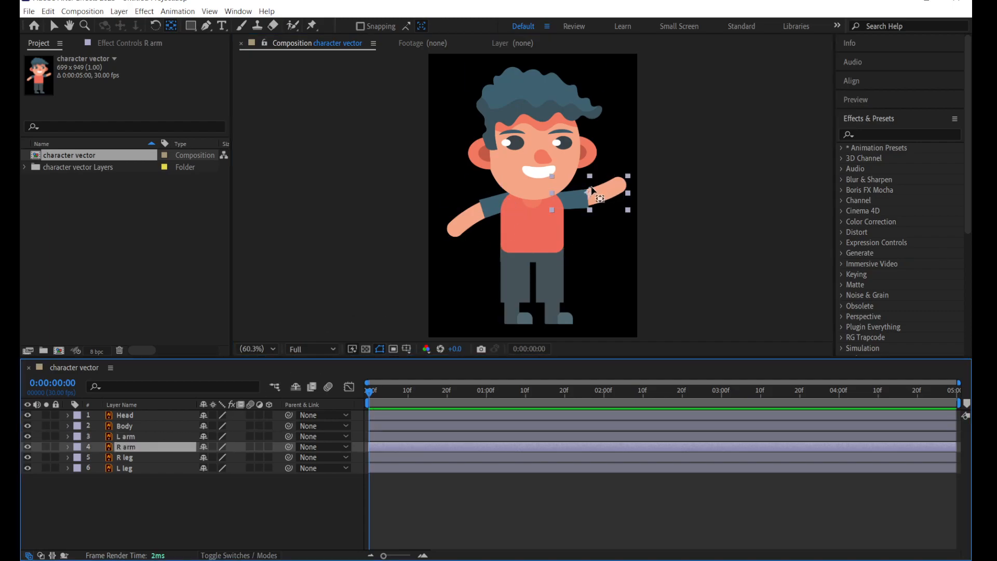
{"action": "left_click_drag", "start_coordinate": [589, 193], "coordinate": [558, 203]}
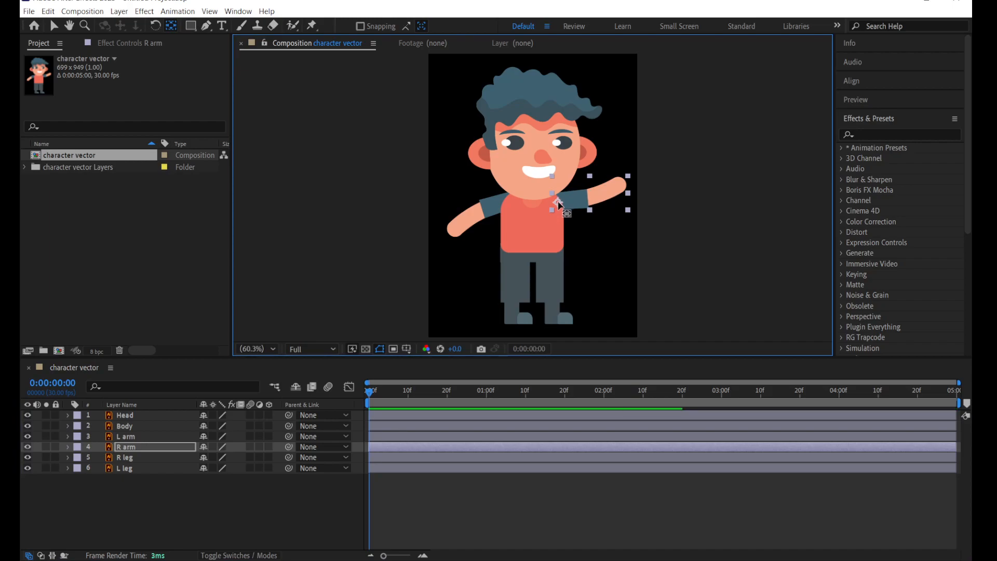
- Move the anchor points of the R leg and L leg layers up to the hips and return to the Selection tool
{"action": "left_click", "coordinate": [129, 457]}
{"action": "left_click_drag", "start_coordinate": [554, 284], "coordinate": [549, 254]}
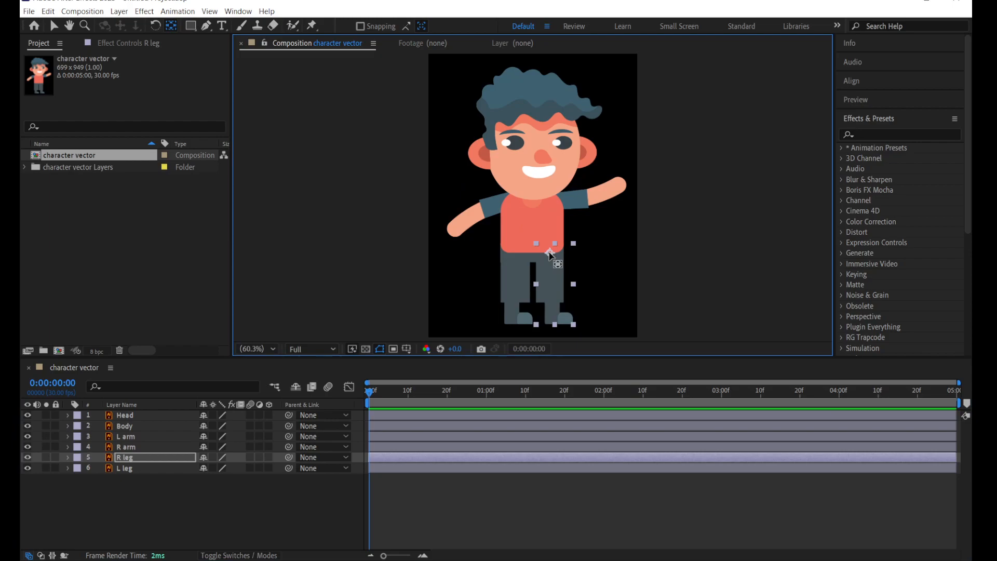
{"action": "left_click", "coordinate": [134, 468]}
{"action": "left_click_drag", "start_coordinate": [516, 284], "coordinate": [516, 255]}
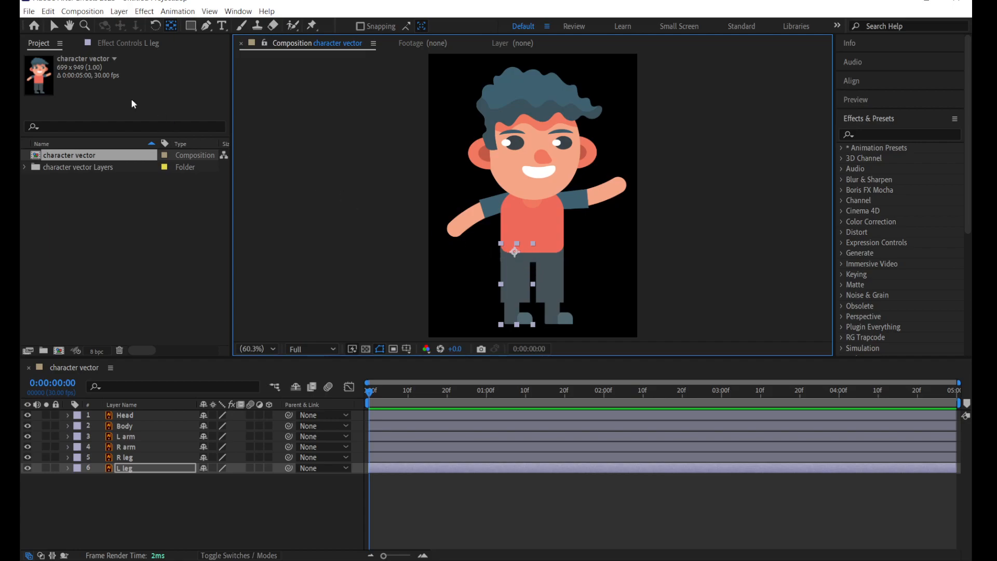
{"action": "left_click", "coordinate": [56, 25]}
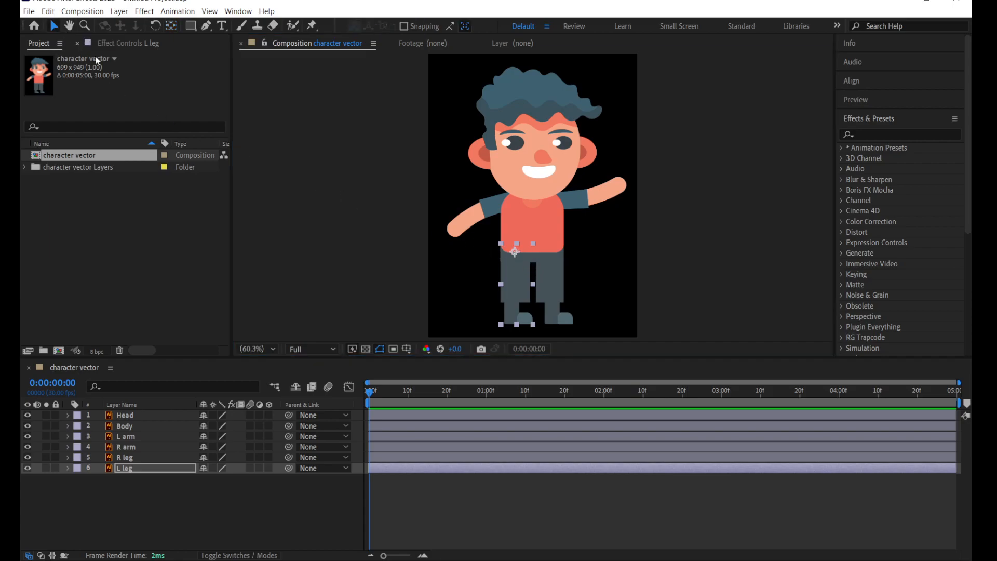
- Parent the Head layer to the Body layer
{"action": "left_click", "coordinate": [167, 416]}
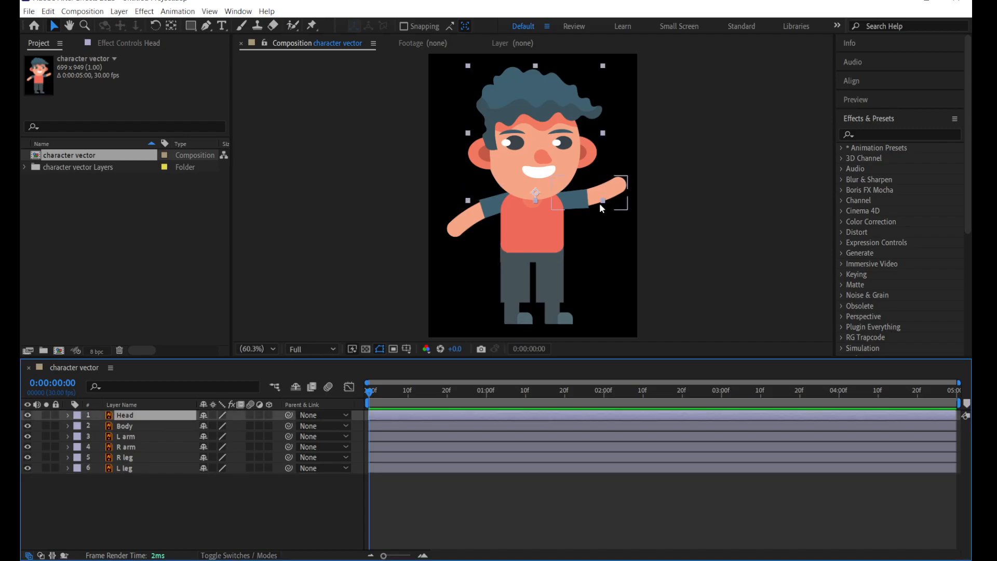
{"action": "left_click", "coordinate": [523, 226]}
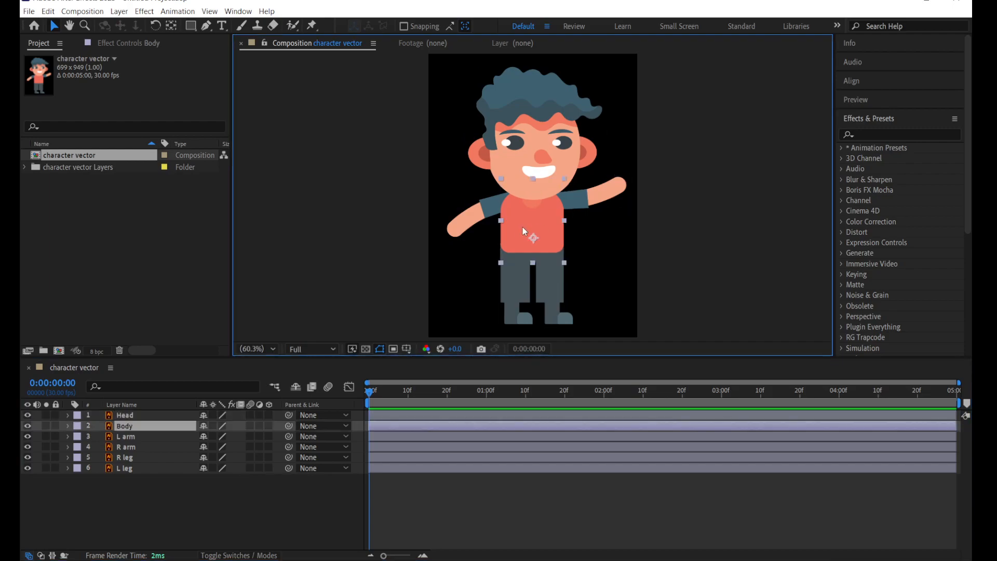
{"action": "left_click", "coordinate": [314, 415]}
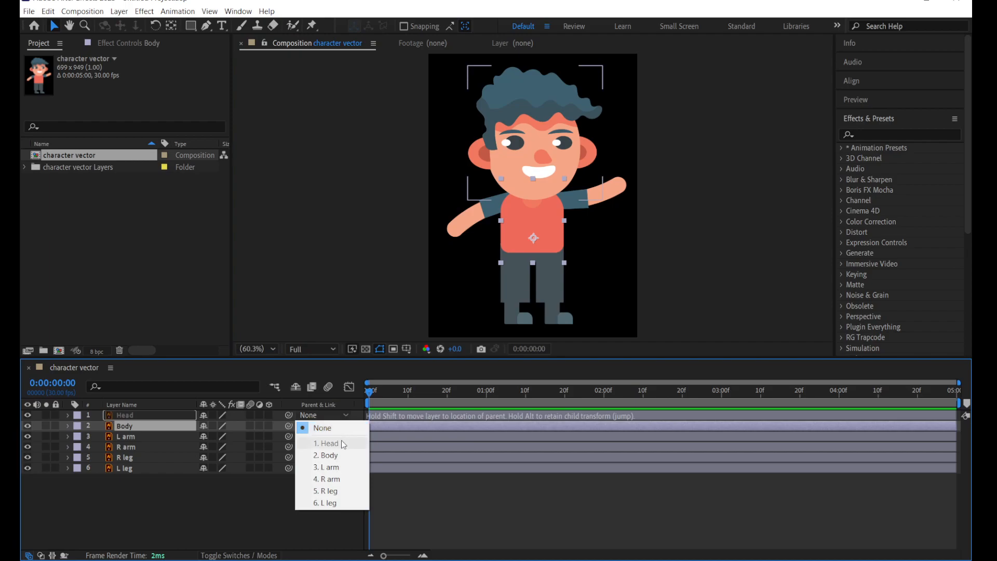
{"action": "left_click", "coordinate": [342, 454]}
- Parent the L arm, R arm, R leg and L leg layers to the Body layer
{"action": "left_click_drag", "start_coordinate": [173, 492], "coordinate": [154, 437]}
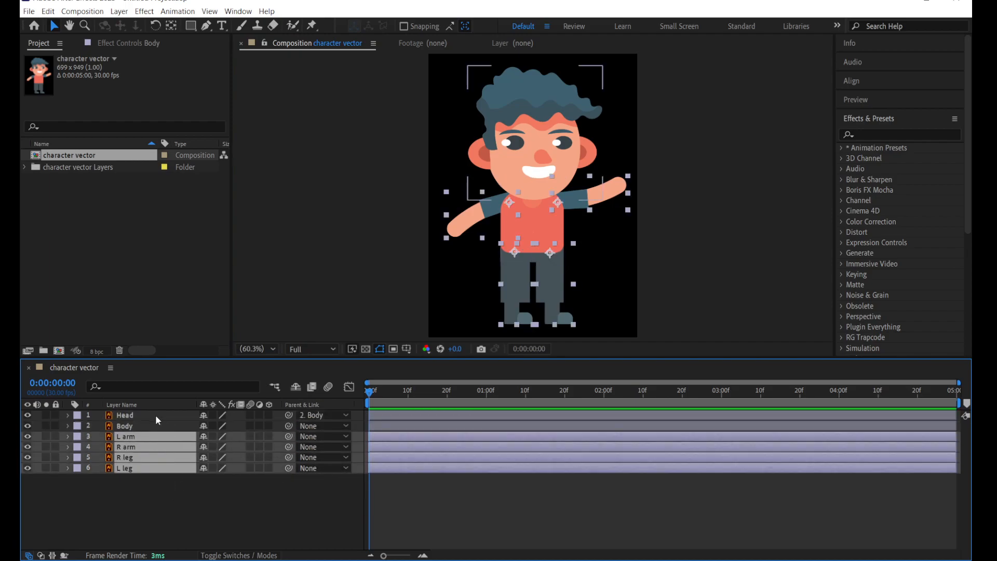
{"action": "left_click", "coordinate": [324, 436]}
{"action": "left_click", "coordinate": [332, 475]}
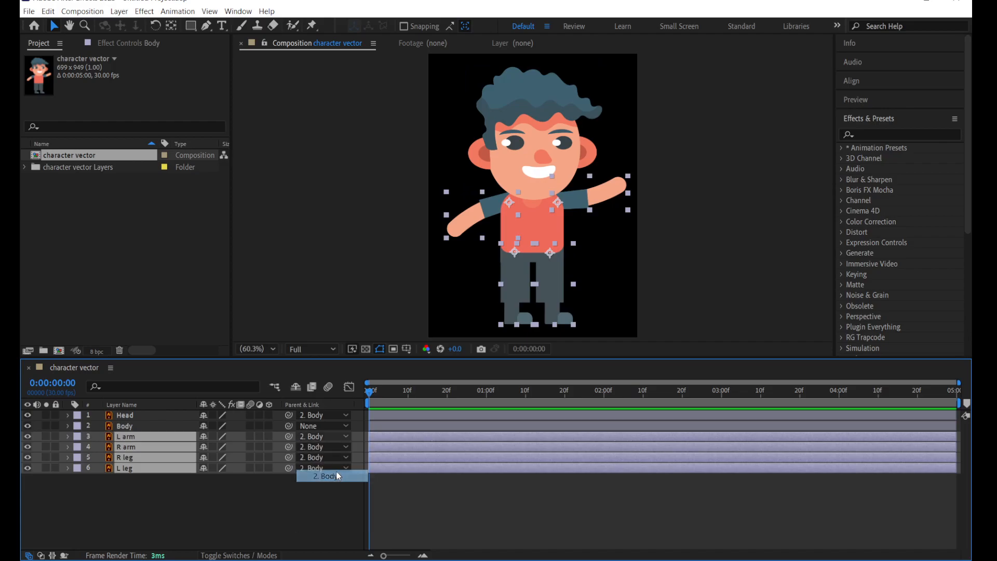
{"action": "left_click", "coordinate": [312, 496]}
- Test the parenting by moving the Body layer in the composition, and undo the move
{"action": "left_click", "coordinate": [141, 425]}
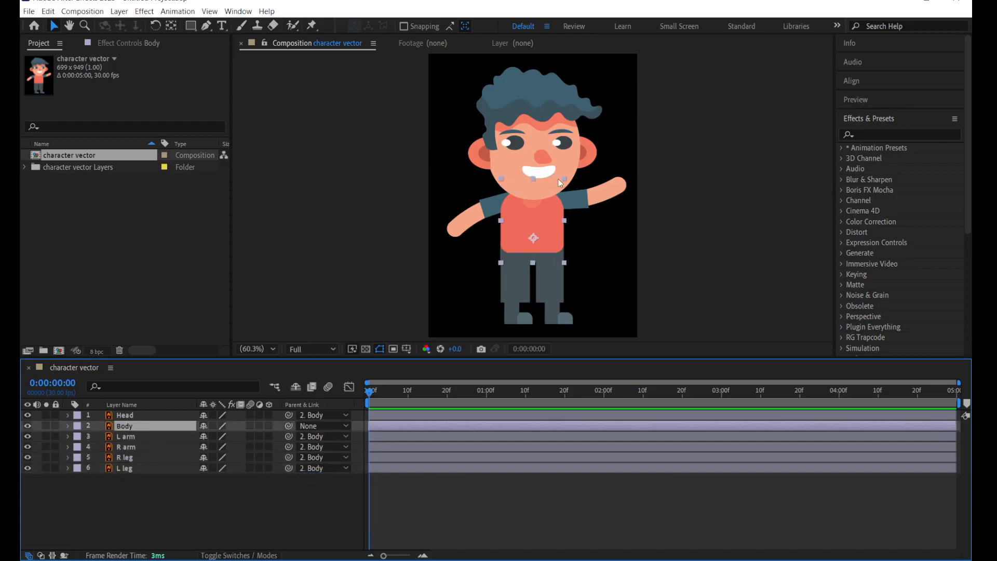
{"action": "mouse_move", "coordinate": [543, 220]}
{"action": "left_mouse_down"}
{"action": "mouse_move", "coordinate": [596, 239]}
{"action": "mouse_move", "coordinate": [532, 188]}
{"action": "mouse_move", "coordinate": [530, 230]}
{"action": "left_mouse_up"}
{"action": "key", "text": "ctrl+z"}
{"action": "key", "text": "ctrl+z"}
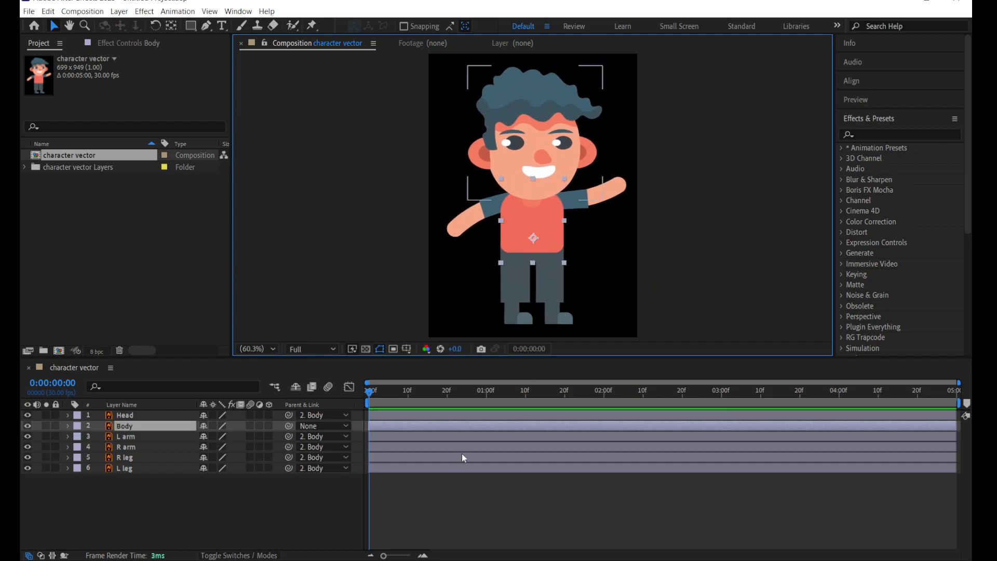
- Keyframe the Body layer's Position at 0:00 and move the character outside the left edge of the frame
{"action": "left_click", "coordinate": [443, 504]}
{"action": "left_click", "coordinate": [128, 429]}
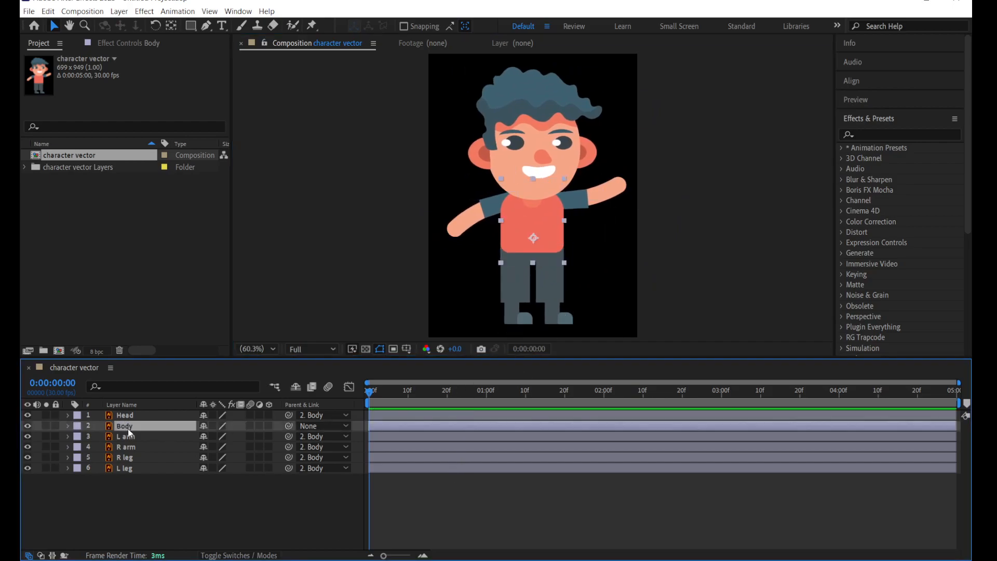
{"action": "key", "text": "p"}
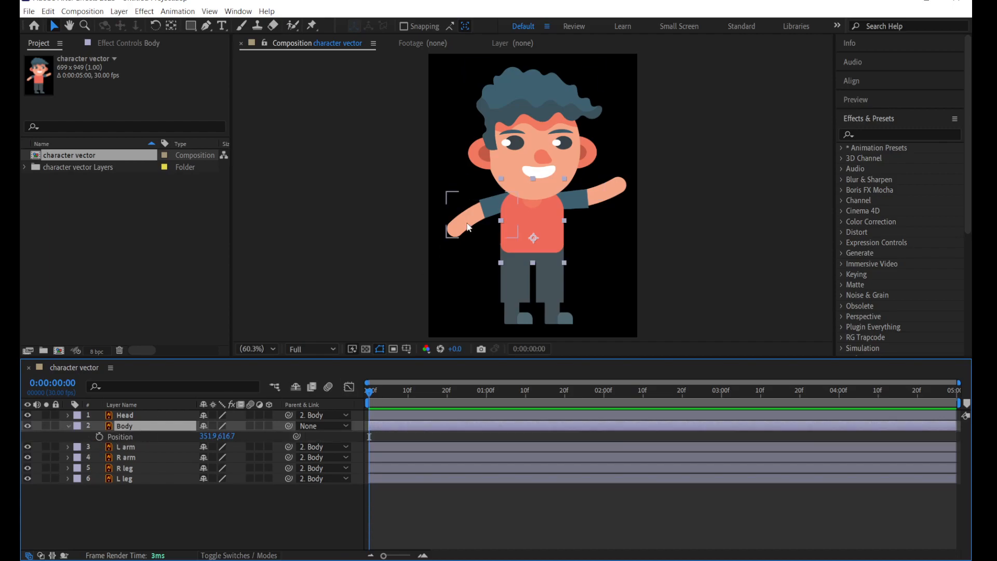
{"action": "left_click", "coordinate": [99, 436]}
{"action": "left_click_drag", "start_coordinate": [544, 229], "coordinate": [335, 236]}
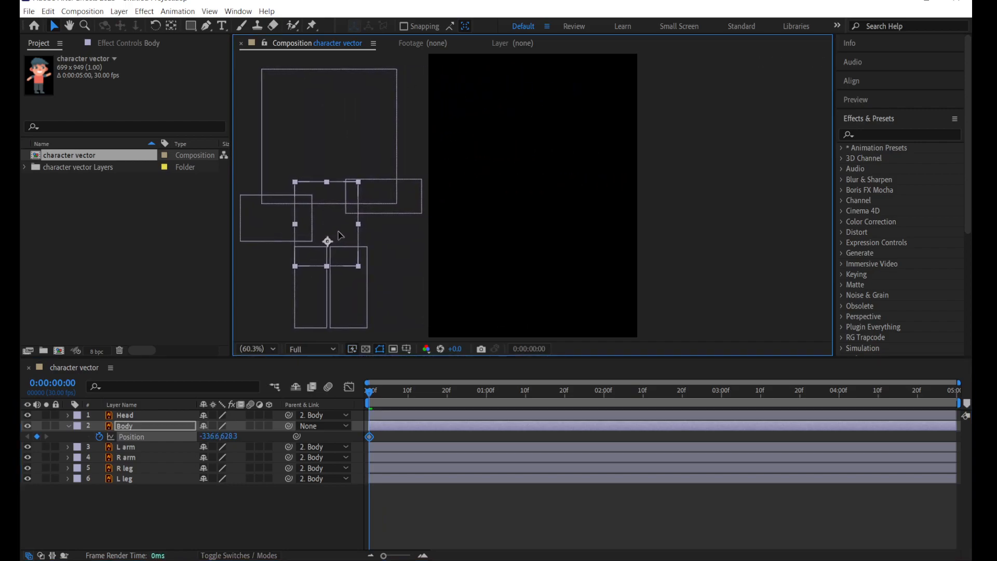
- Add a Body Position keyframe at 2:00 with the character centred in the frame, at about 343.6, 659.9
{"action": "left_click_drag", "start_coordinate": [453, 400], "coordinate": [604, 393]}
{"action": "left_click_drag", "start_coordinate": [339, 229], "coordinate": [550, 222]}
{"action": "left_click_drag", "start_coordinate": [554, 224], "coordinate": [541, 229]}
- Level the motion path by lowering the Body's starting position at 0:00 to about -333.3, 658.2
{"action": "left_click_drag", "start_coordinate": [605, 392], "coordinate": [369, 393]}
{"action": "left_click", "coordinate": [302, 166]}
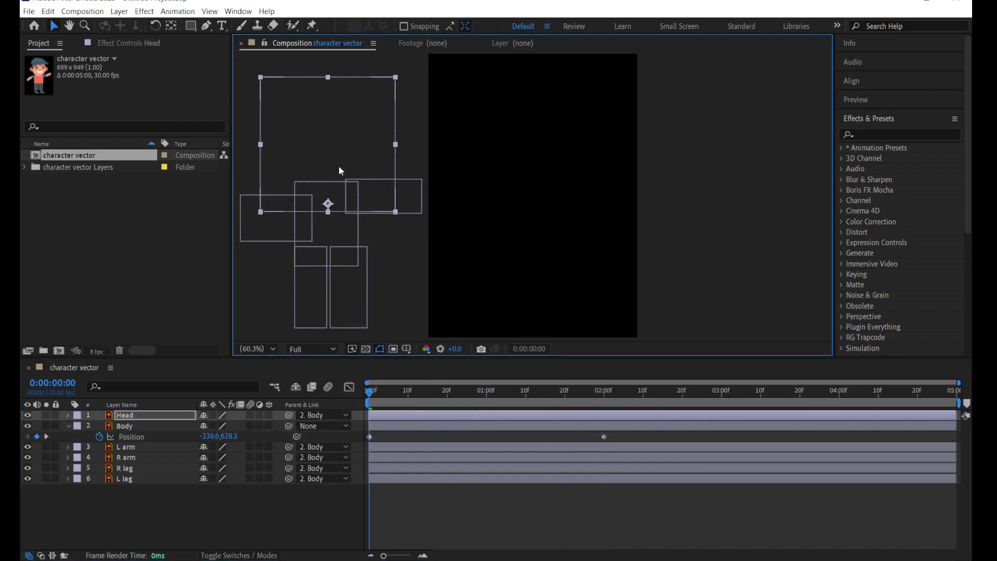
{"action": "key", "text": "ctrl+z"}
{"action": "key", "text": "ctrl+z"}
{"action": "key", "text": "ctrl+z"}
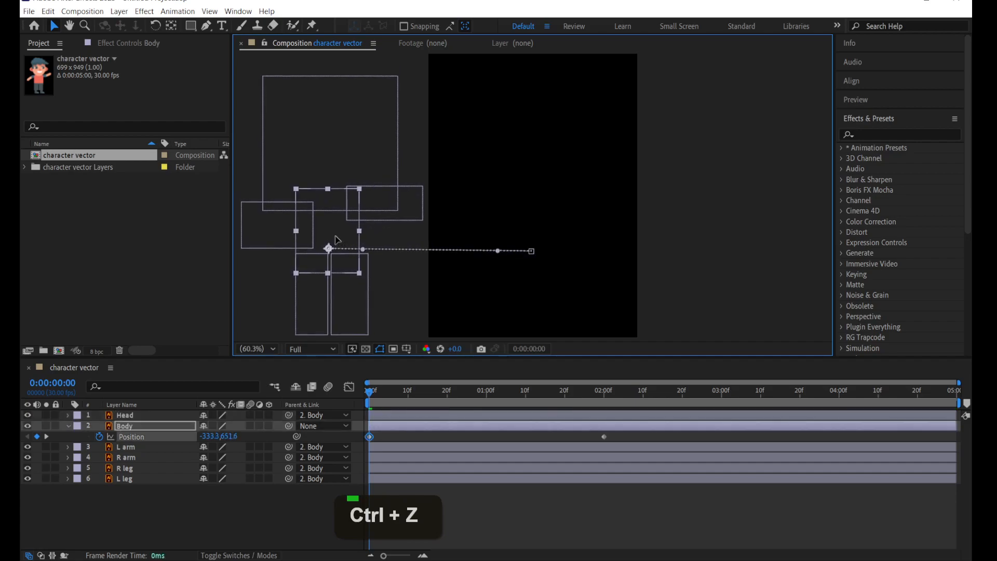
{"action": "left_click_drag", "start_coordinate": [372, 391], "coordinate": [348, 409]}
{"action": "left_click_drag", "start_coordinate": [451, 404], "coordinate": [405, 414]}
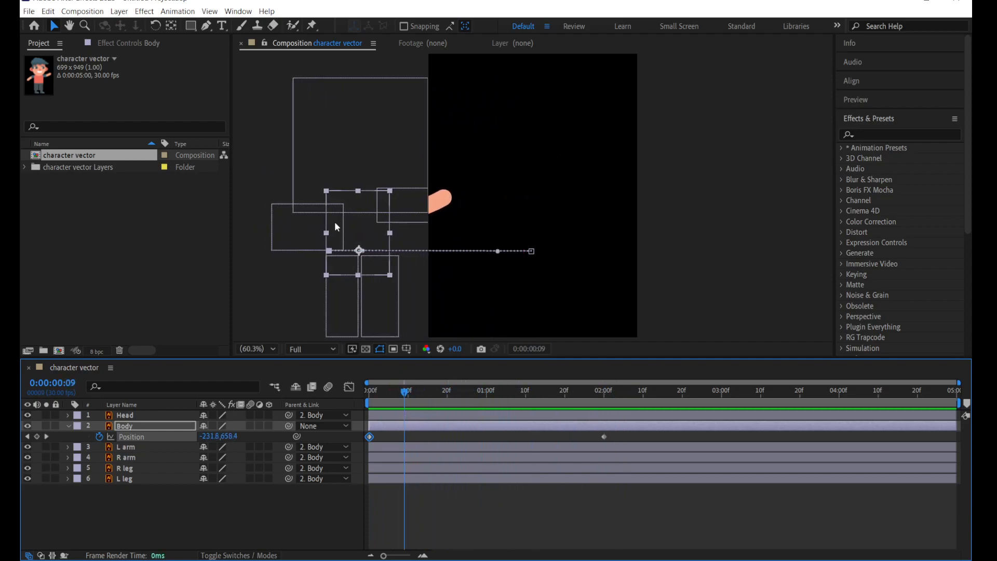
{"action": "left_click", "coordinate": [366, 402]}
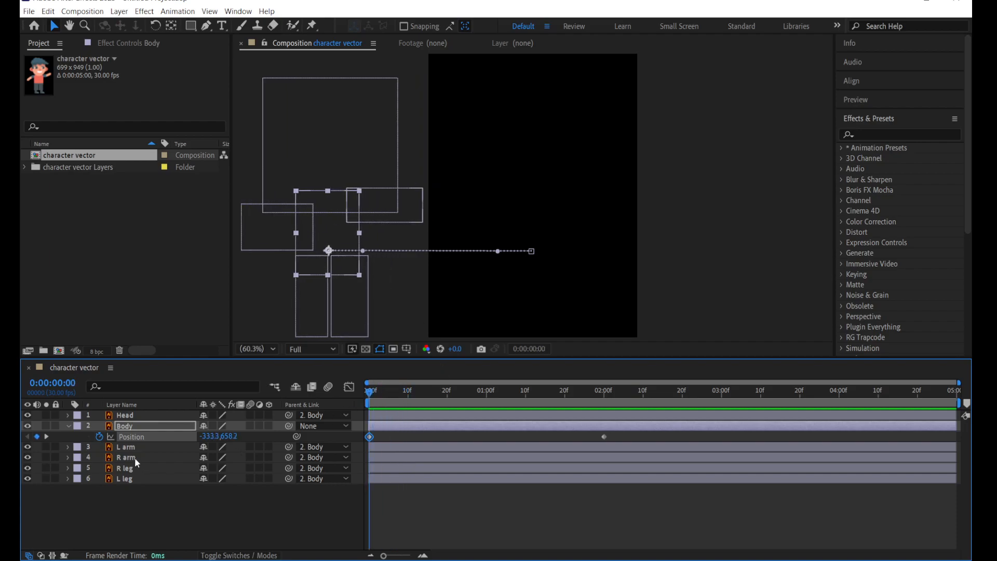
- Add Rotation keyframes at 0:00 for the L arm, R arm, R leg and L leg layers
{"action": "left_click_drag", "start_coordinate": [149, 503], "coordinate": [134, 448]}
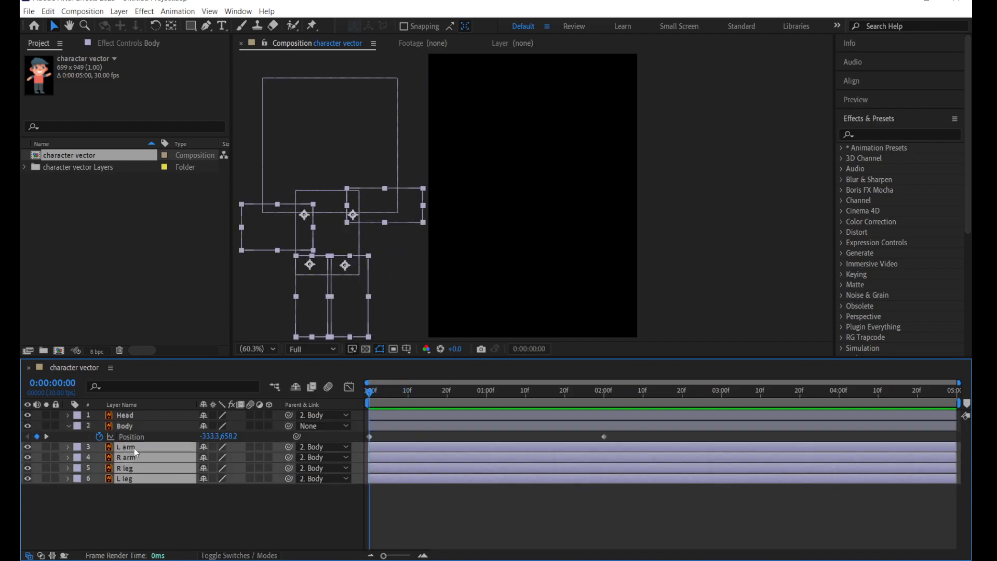
{"action": "key", "text": "r"}
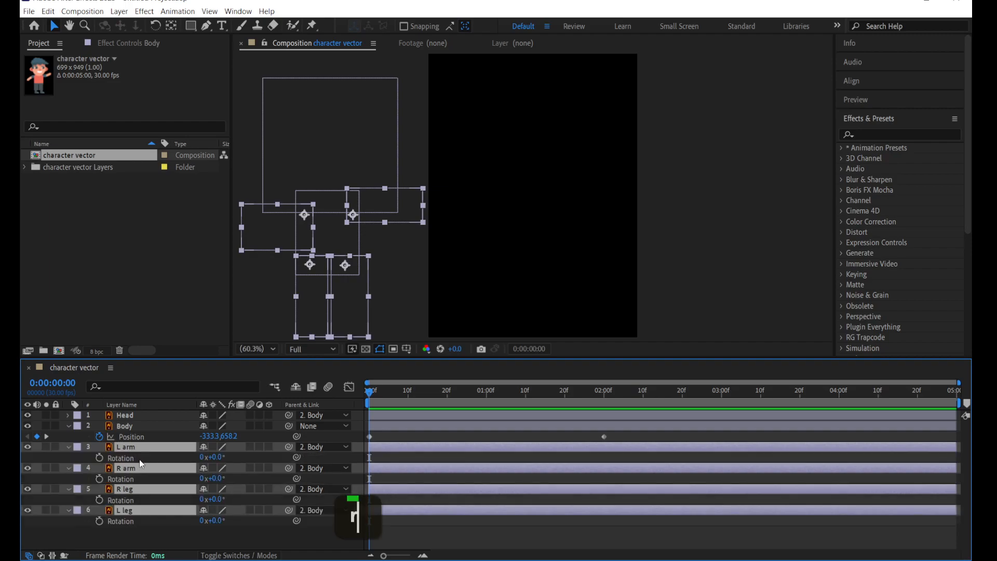
{"action": "left_click", "coordinate": [99, 457]}
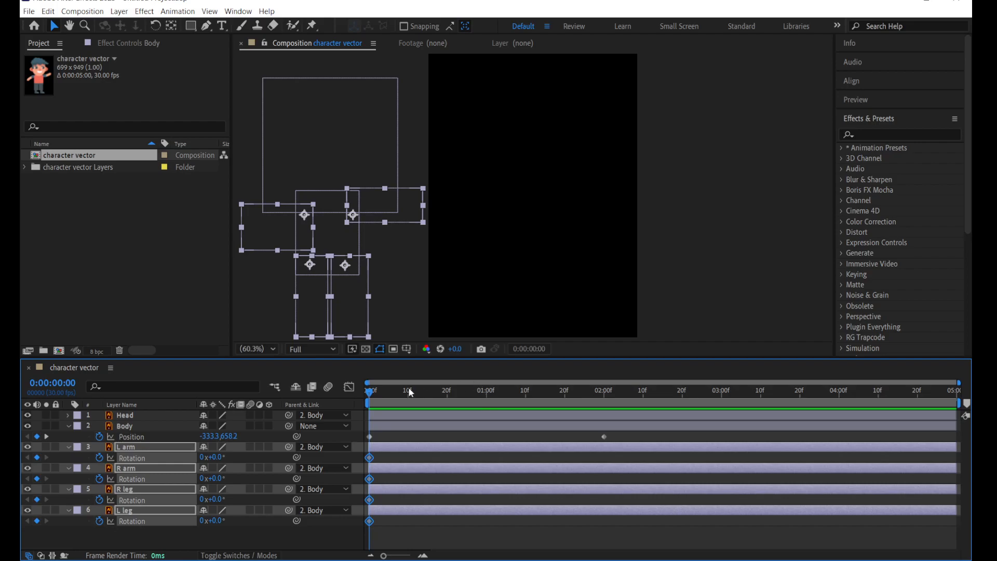
- Keyframe the first stride at frame 10 with the L leg rotated to -19° and the R leg to 15°
{"action": "left_click_drag", "start_coordinate": [377, 397], "coordinate": [411, 402]}
{"action": "left_click", "coordinate": [397, 531]}
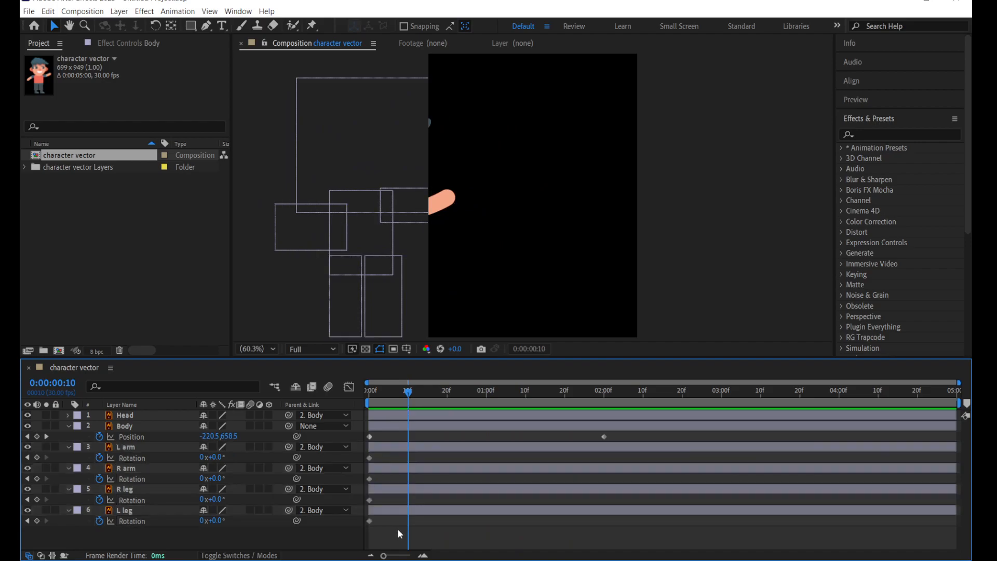
{"action": "left_click", "coordinate": [341, 301]}
{"action": "left_click_drag", "start_coordinate": [217, 523], "coordinate": [225, 502]}
{"action": "left_click", "coordinate": [151, 491]}
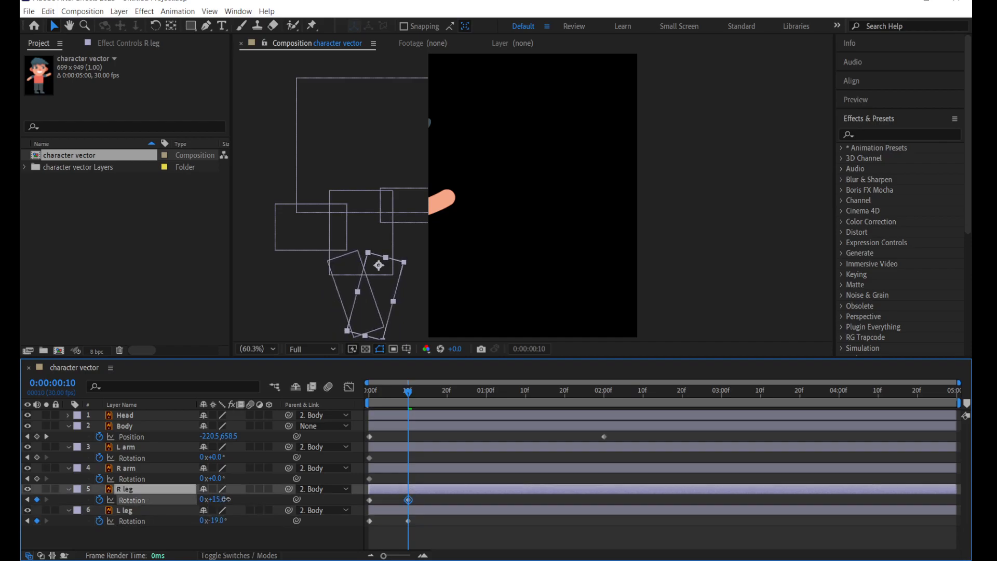
- Keyframe the leg rotations as R leg -21° and L leg 17° at frame 20, and R leg 13° and L leg -10° at 1:00
{"action": "left_click_drag", "start_coordinate": [425, 397], "coordinate": [448, 397]}
{"action": "left_click_drag", "start_coordinate": [220, 498], "coordinate": [242, 520]}
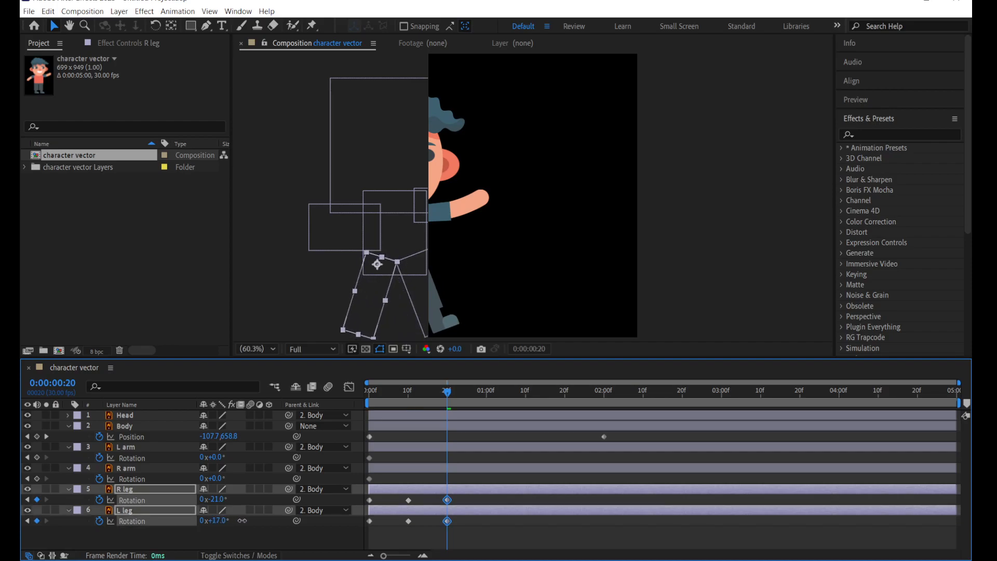
{"action": "left_click_drag", "start_coordinate": [472, 393], "coordinate": [486, 398]}
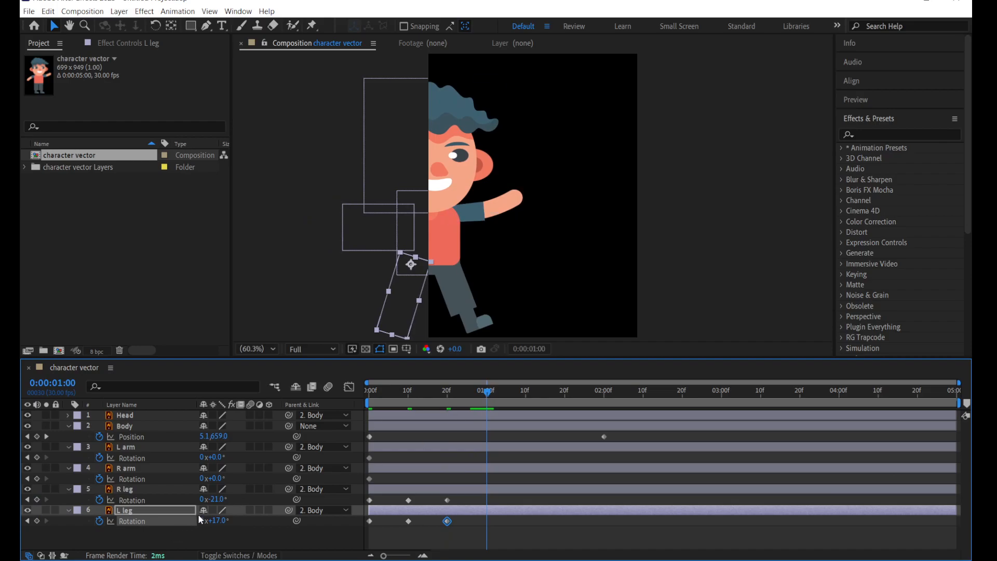
{"action": "left_click_drag", "start_coordinate": [215, 499], "coordinate": [205, 521]}
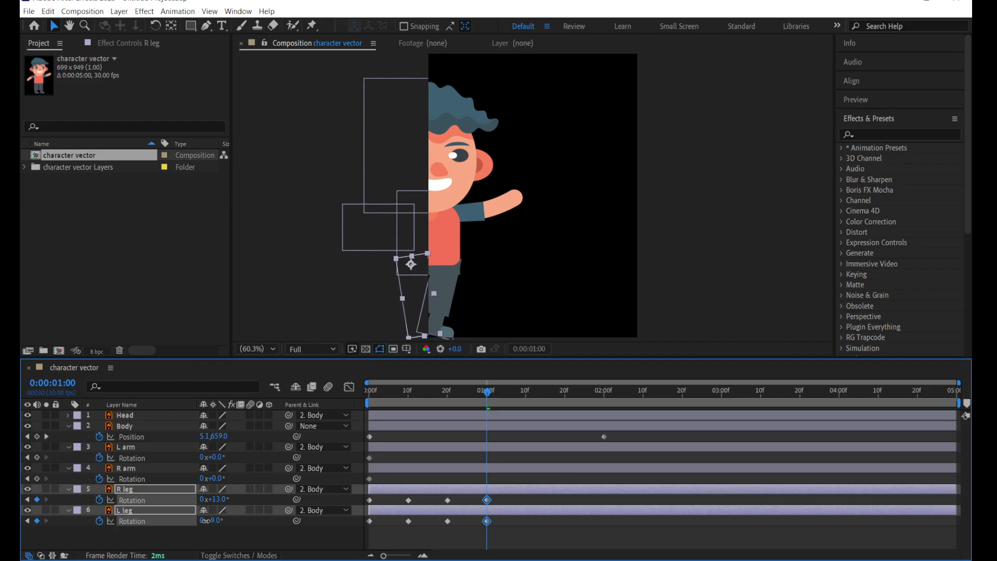
- Keyframe the leg rotations as R leg -10° and L leg 11° at 1:10, and R leg 17° and L leg -14° at 1:20
{"action": "left_click", "coordinate": [526, 394]}
{"action": "left_click_drag", "start_coordinate": [218, 498], "coordinate": [210, 520]}
{"action": "left_click", "coordinate": [565, 394]}
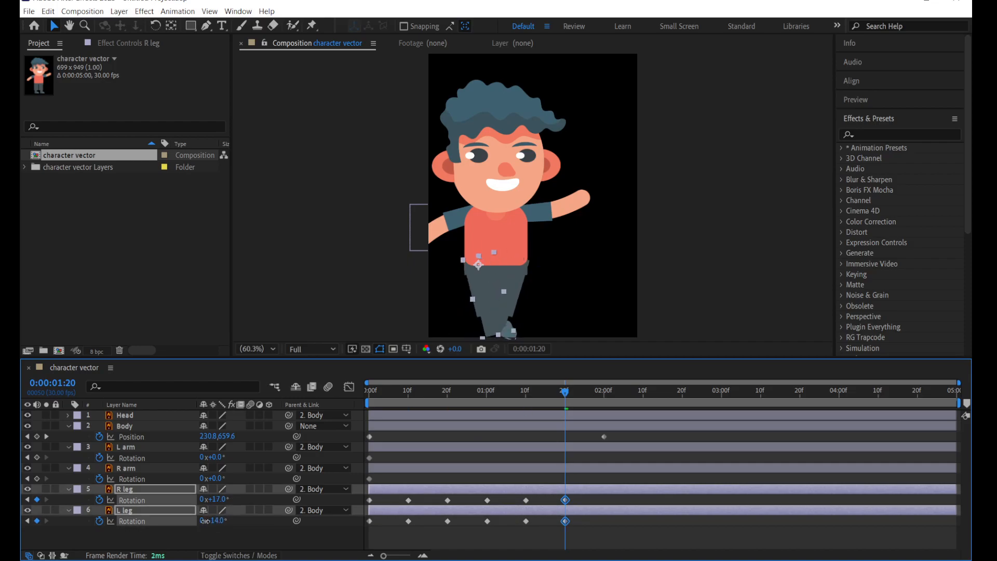
- Set the L leg and R leg rotations to 0° at 2:00
{"action": "left_click", "coordinate": [603, 390]}
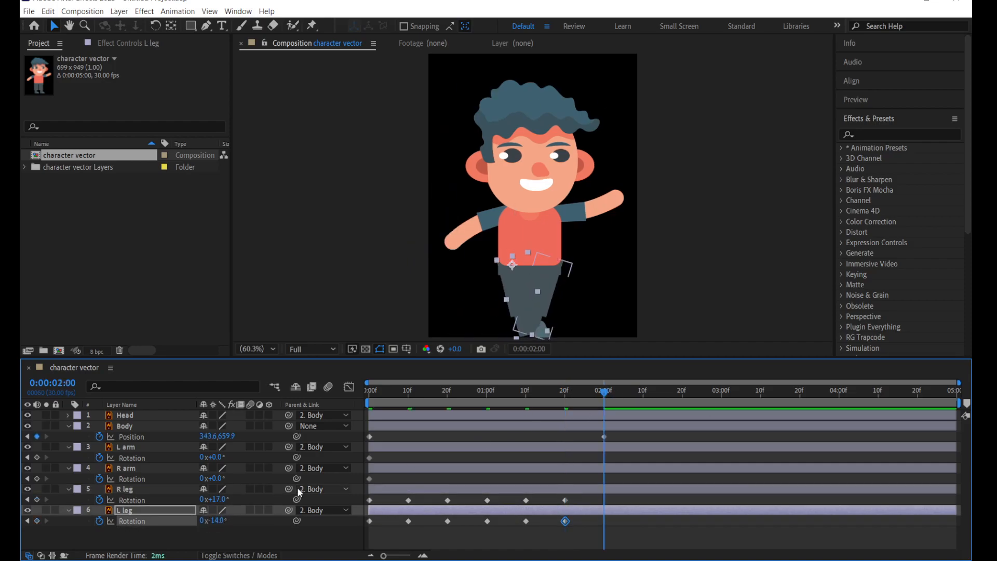
{"action": "type", "text": "0"}
{"action": "key", "text": "Return"}
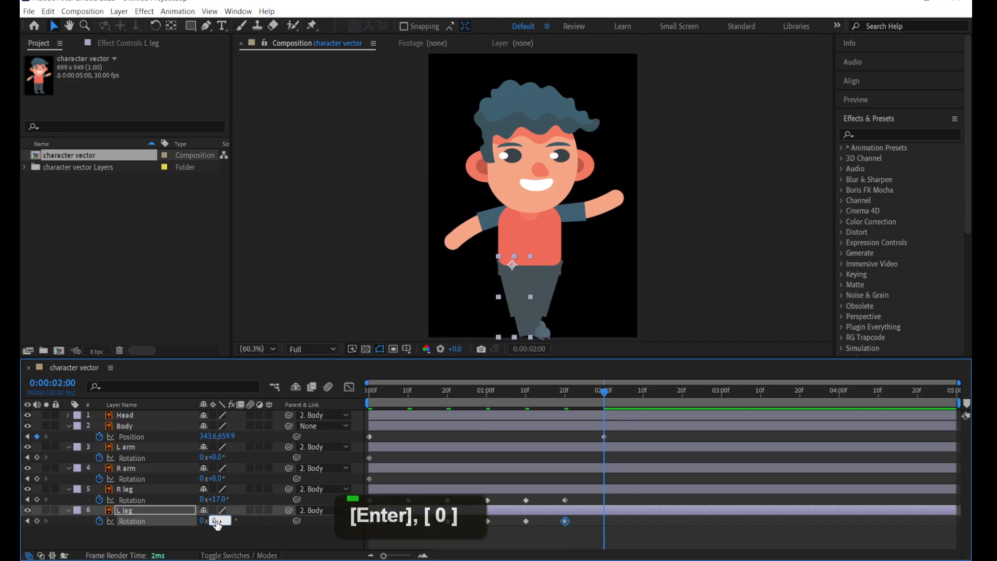
{"action": "left_click", "coordinate": [217, 500]}
{"action": "type", "text": "0"}
{"action": "key", "text": "Return"}
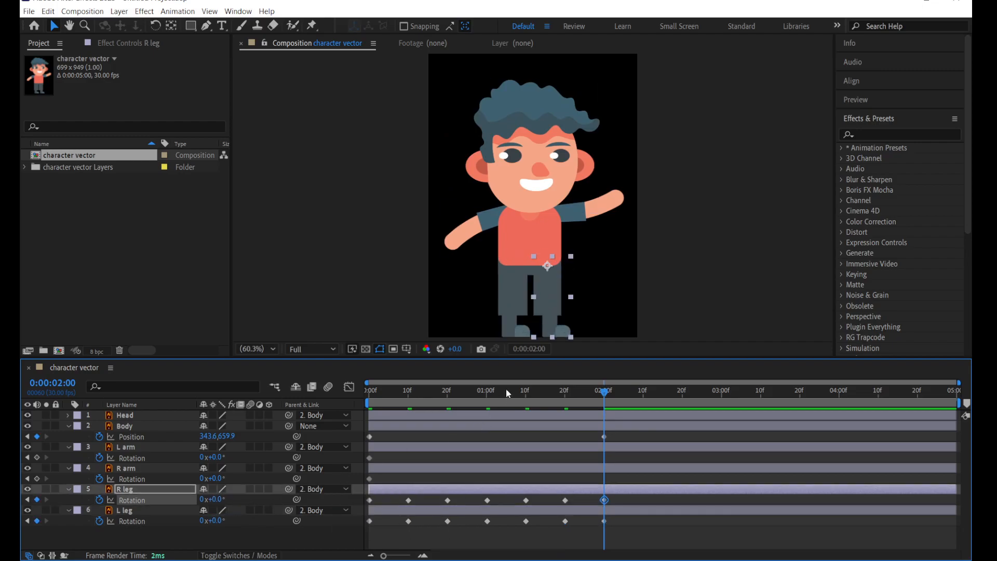
- Play the leg animation from the start to review the walk
{"action": "left_click_drag", "start_coordinate": [506, 388], "coordinate": [313, 408]}
{"action": "key", "text": "space"}
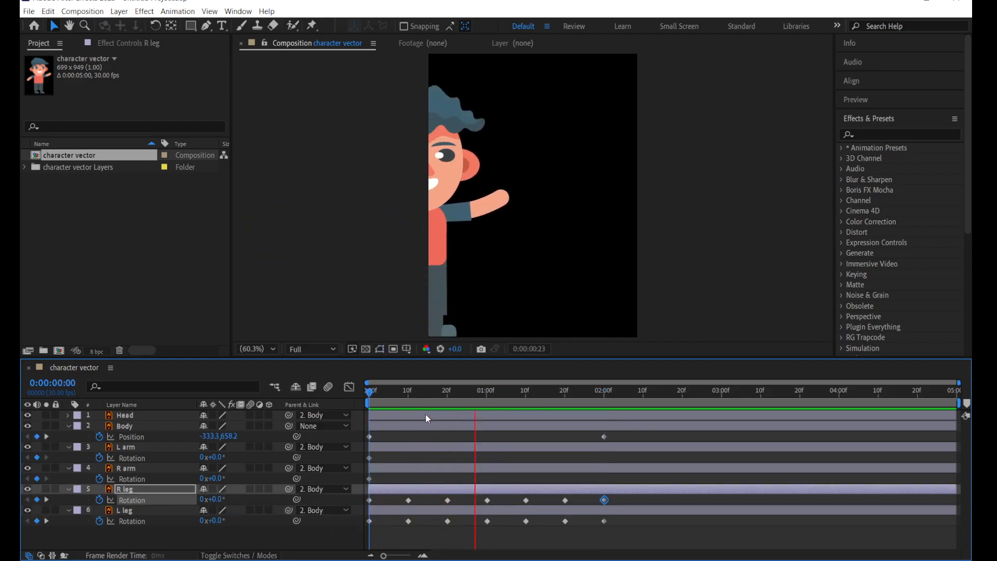
{"action": "left_click_drag", "start_coordinate": [652, 393], "coordinate": [377, 421]}
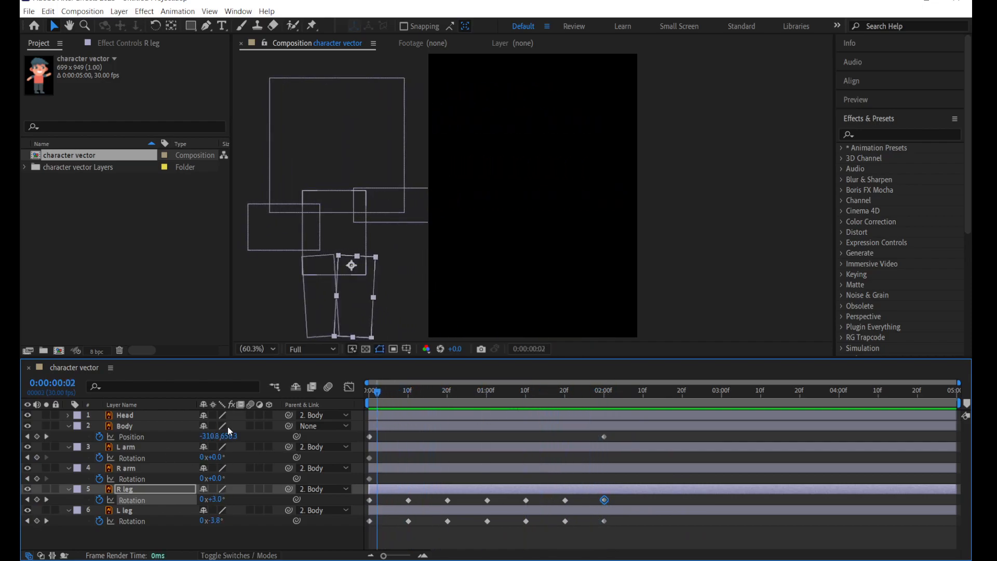
- Keyframe the arm swing at frame 10 by rotating the R arm clockwise and the L arm counterclockwise
{"action": "left_click", "coordinate": [418, 210]}
{"action": "mouse_move", "coordinate": [391, 394]}
{"action": "left_mouse_down"}
{"action": "mouse_move", "coordinate": [367, 396]}
{"action": "mouse_move", "coordinate": [410, 400]}
{"action": "left_mouse_up"}
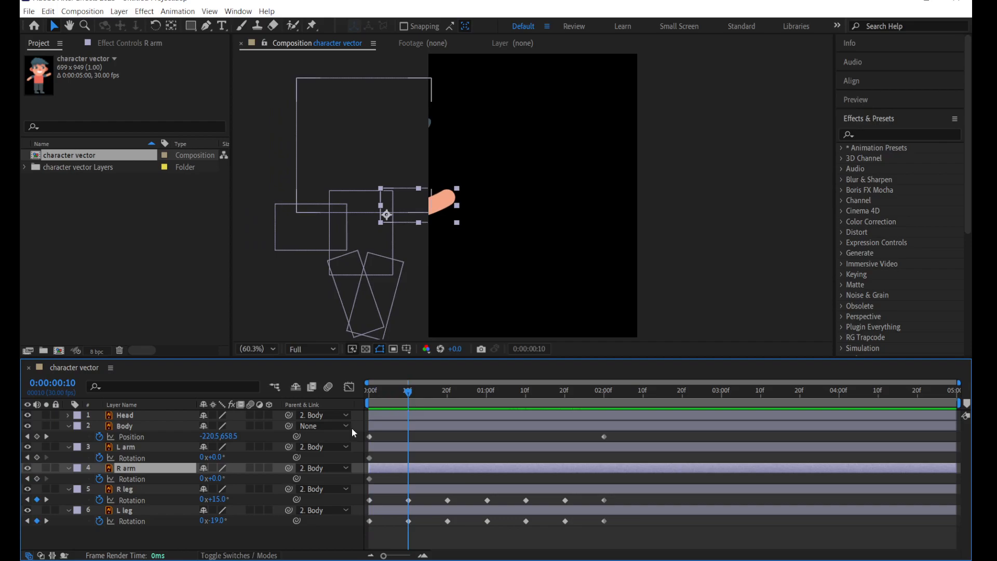
{"action": "left_click_drag", "start_coordinate": [225, 479], "coordinate": [262, 481]}
{"action": "left_click_drag", "start_coordinate": [212, 457], "coordinate": [187, 463]}
- Keyframe the arm rotations as L arm -95° and R arm 111° at frame 20, and R arm 63° and L arm -50° at 1:00
{"action": "left_click_drag", "start_coordinate": [422, 398], "coordinate": [448, 399]}
{"action": "left_click_drag", "start_coordinate": [216, 458], "coordinate": [247, 476]}
{"action": "left_click", "coordinate": [249, 480]}
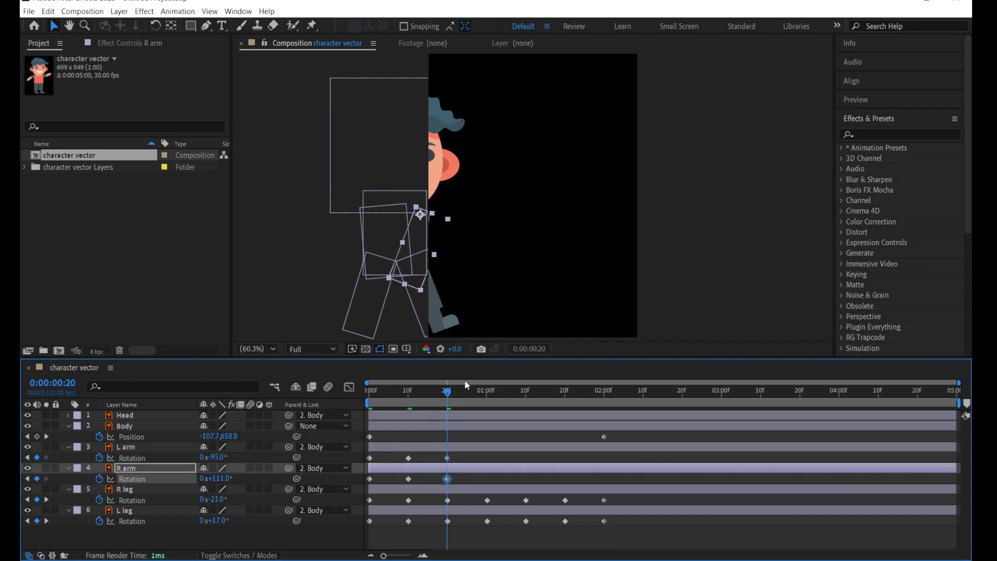
{"action": "left_click_drag", "start_coordinate": [472, 397], "coordinate": [488, 397]}
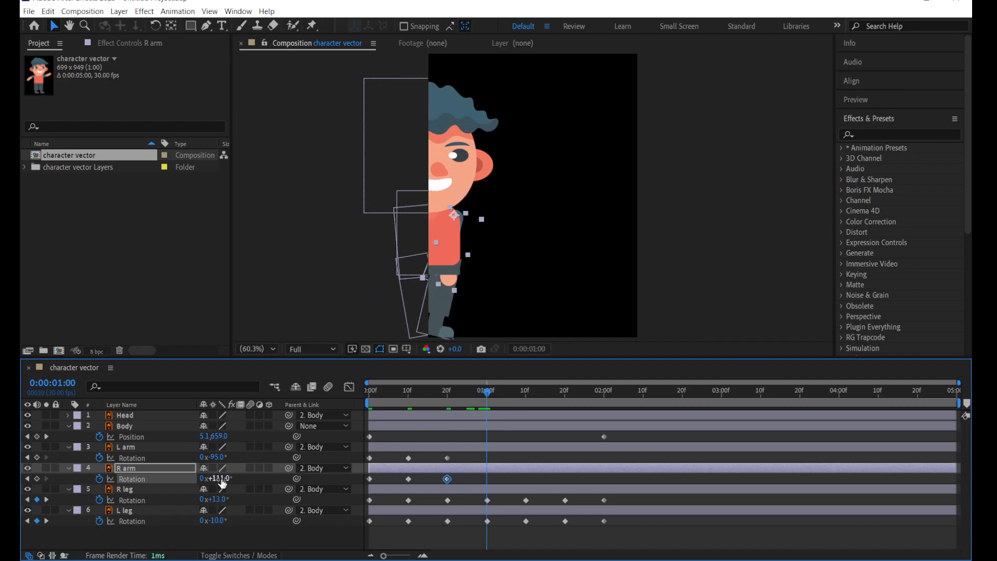
{"action": "left_click_drag", "start_coordinate": [223, 478], "coordinate": [245, 458]}
- Keyframe the arm rotations as L arm -100° and R arm 113° at 1:10, and R arm 67° and L arm -44° at 1:20
{"action": "left_click", "coordinate": [515, 392]}
{"action": "left_click_drag", "start_coordinate": [518, 393], "coordinate": [529, 396]}
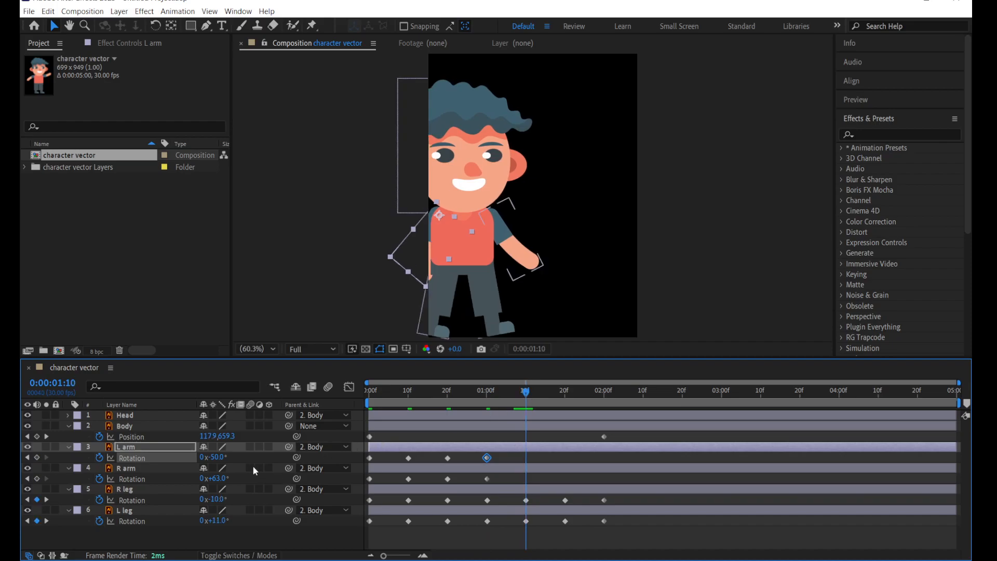
{"action": "left_click_drag", "start_coordinate": [221, 460], "coordinate": [192, 459]}
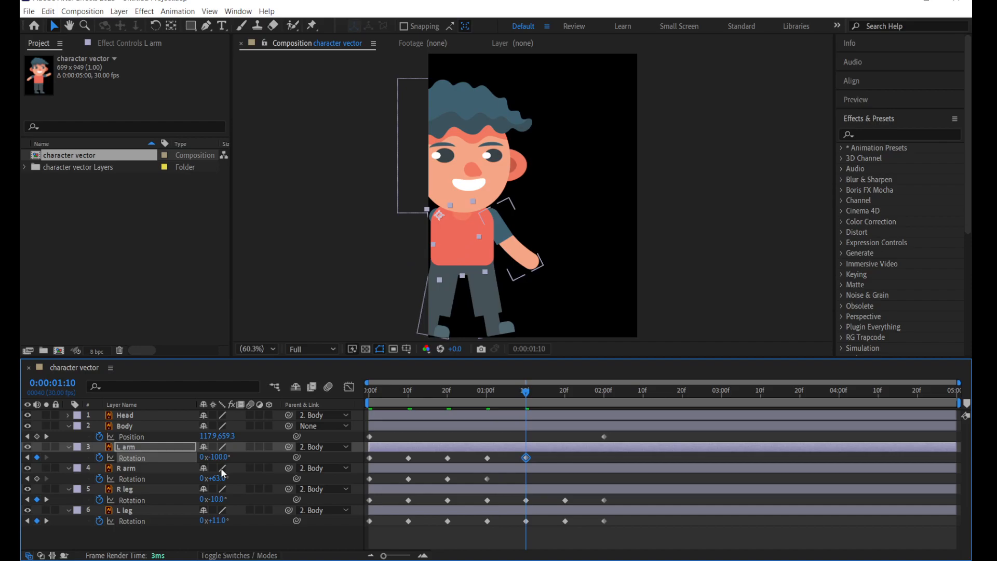
{"action": "left_click_drag", "start_coordinate": [221, 479], "coordinate": [456, 434]}
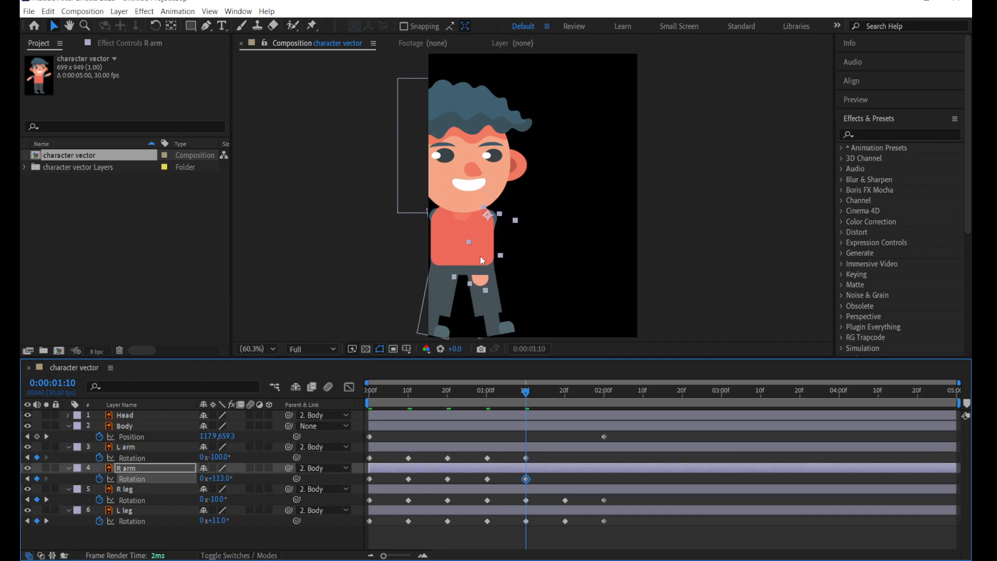
{"action": "left_click", "coordinate": [565, 396]}
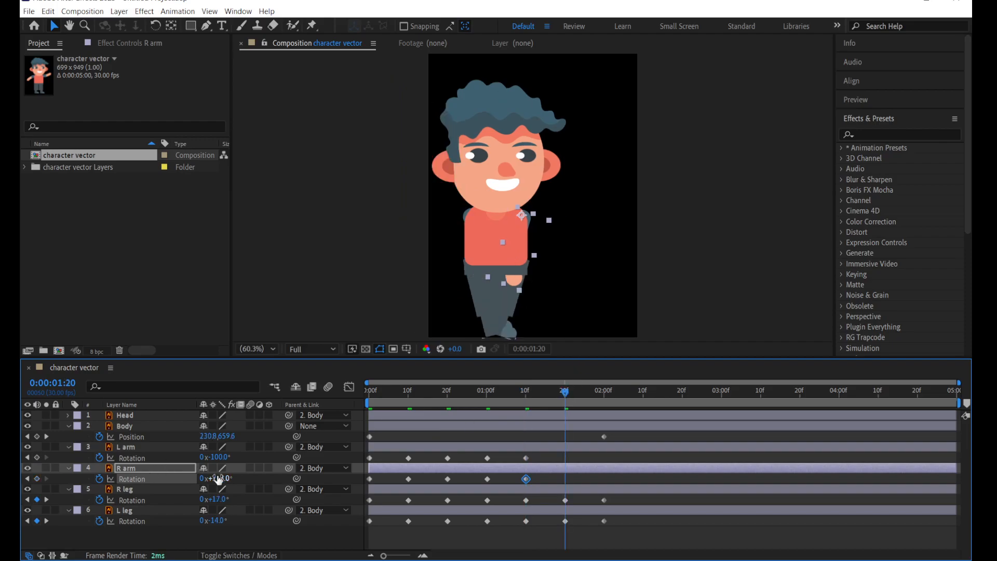
{"action": "left_click_drag", "start_coordinate": [222, 478], "coordinate": [289, 456]}
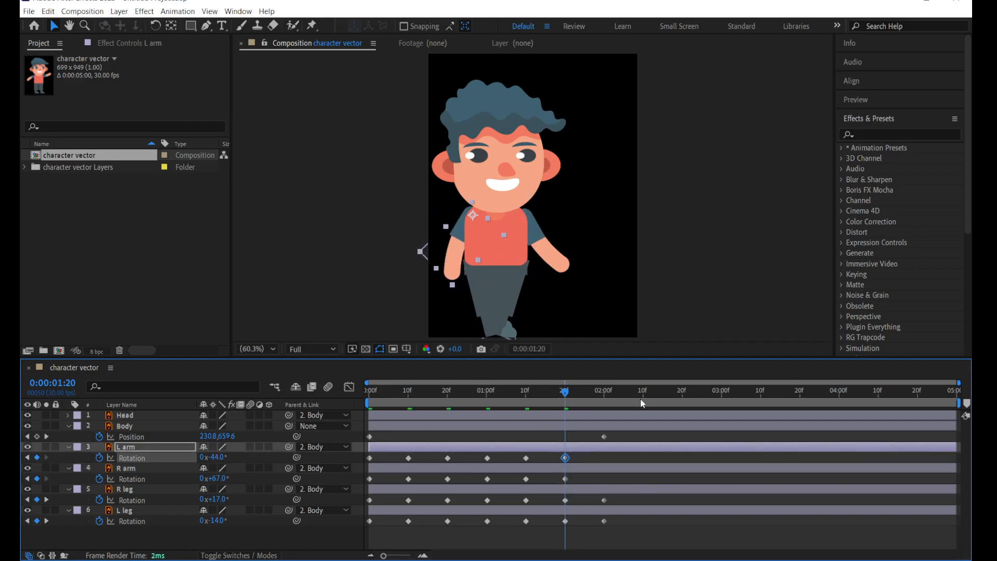
{"action": "left_click", "coordinate": [605, 394]}
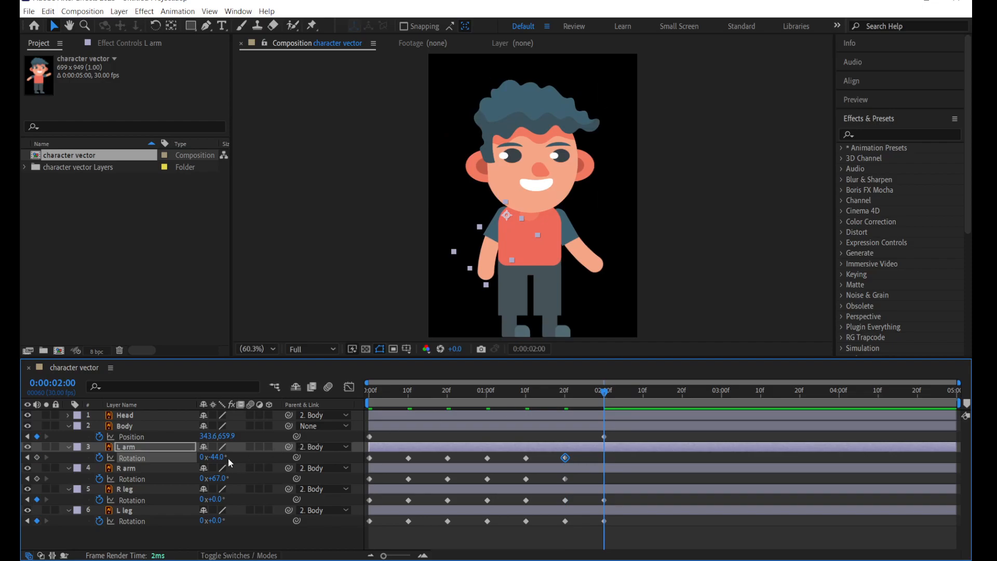
{"action": "left_click_drag", "start_coordinate": [216, 478], "coordinate": [215, 482]}
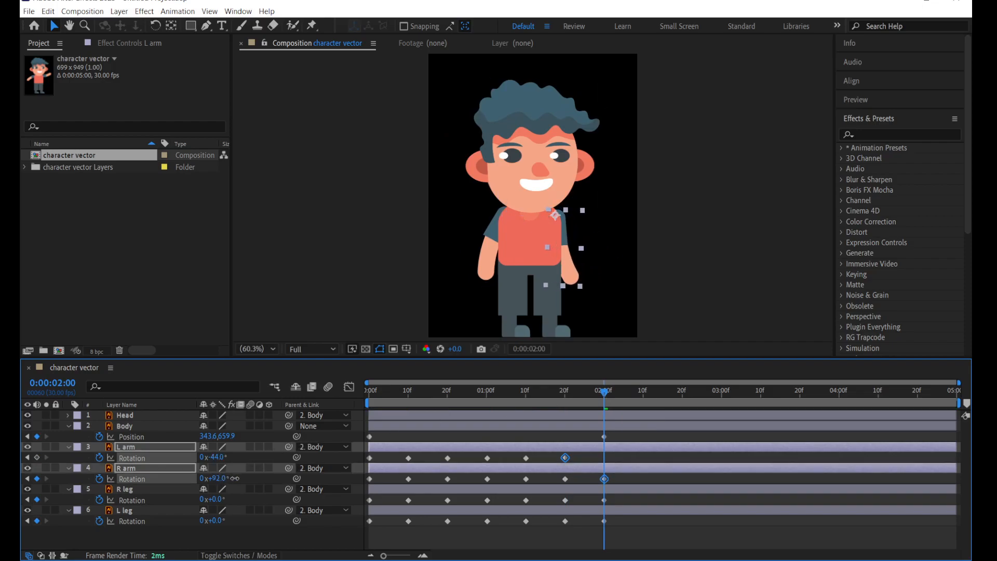
{"action": "left_click", "coordinate": [207, 478]}
{"action": "left_click", "coordinate": [206, 480]}
{"action": "left_click", "coordinate": [208, 480]}
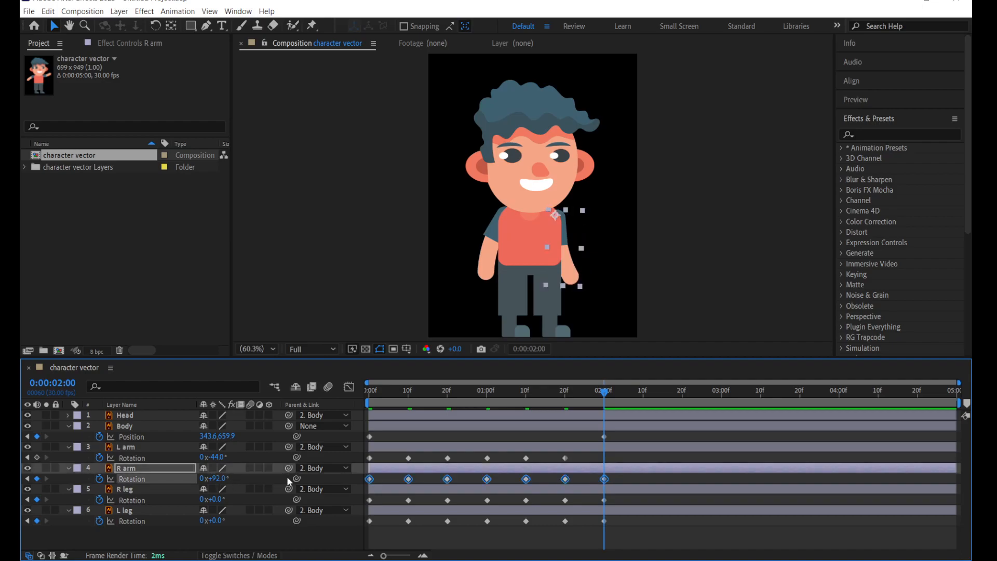
{"action": "key", "text": "ctrl+z"}
{"action": "key", "text": "ctrl+z"}
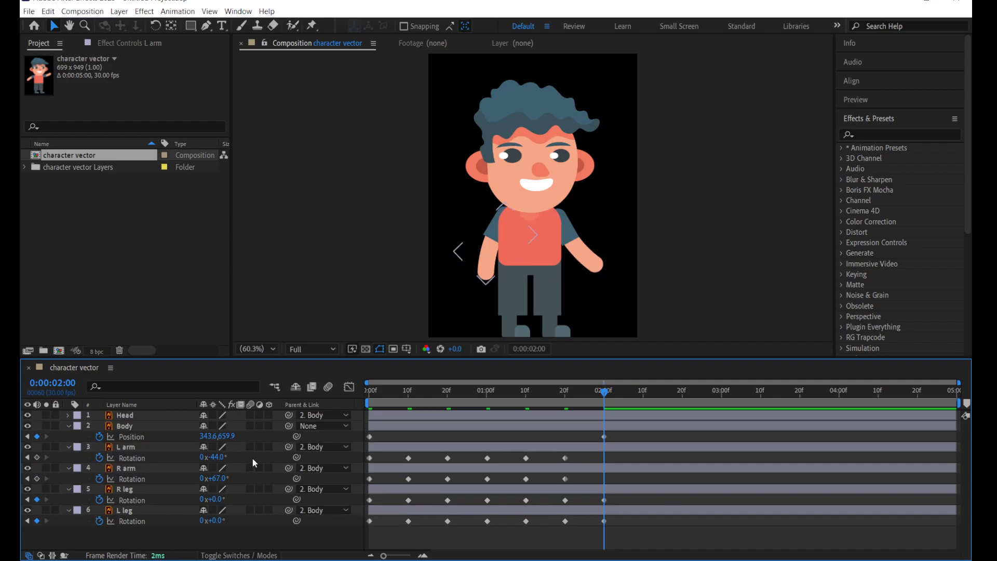
- Keyframe the arm rotations as L arm -49° and R arm 86° at 2:00, and L arm -55° and R arm 86° at 1:10
{"action": "left_click_drag", "start_coordinate": [218, 458], "coordinate": [228, 478]}
{"action": "left_click_drag", "start_coordinate": [577, 395], "coordinate": [525, 397]}
{"action": "left_click_drag", "start_coordinate": [215, 478], "coordinate": [242, 453]}
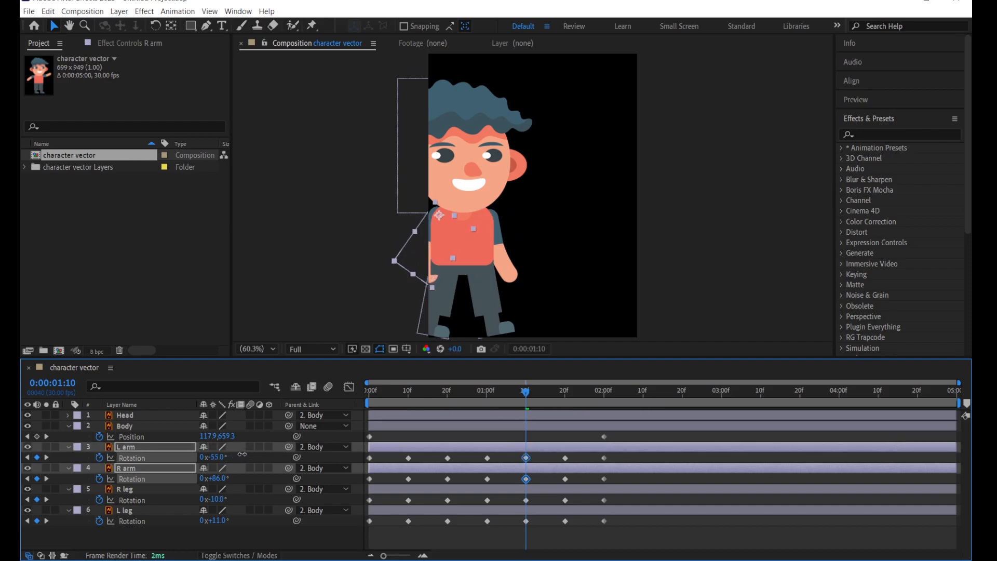
{"action": "left_click", "coordinate": [244, 458]}
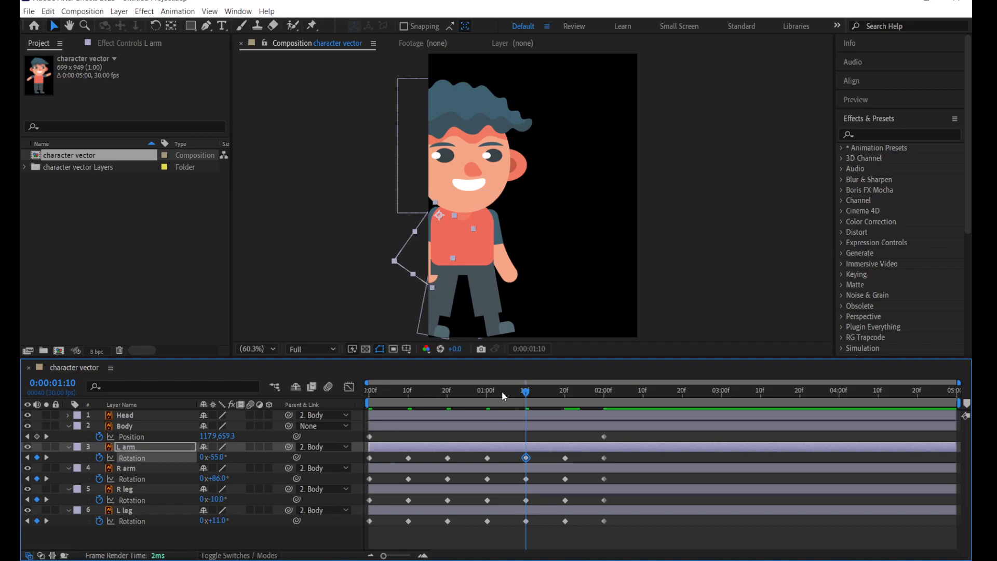
- Change the arm rotations at frame 20 to L arm -59° and R arm 85°, and play the animation from the start
{"action": "left_click", "coordinate": [486, 393]}
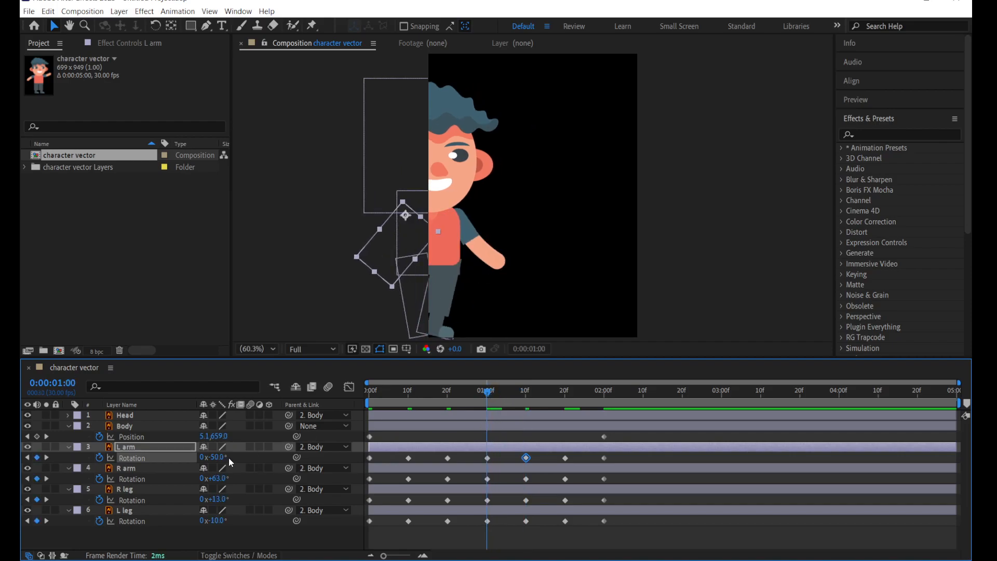
{"action": "left_click", "coordinate": [448, 393]}
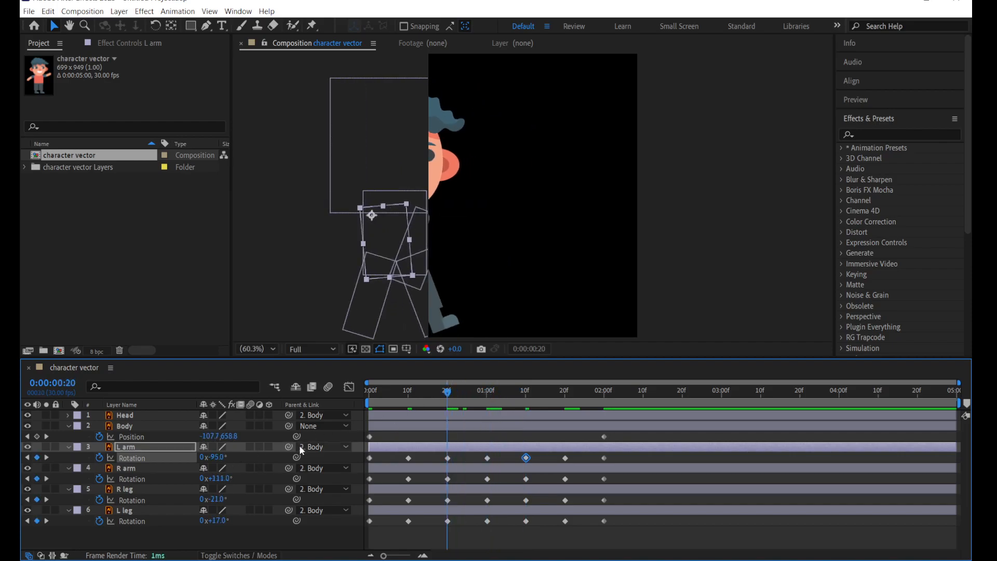
{"action": "left_click_drag", "start_coordinate": [215, 457], "coordinate": [203, 479]}
{"action": "left_click_drag", "start_coordinate": [448, 393], "coordinate": [345, 393]}
{"action": "key", "text": "space"}
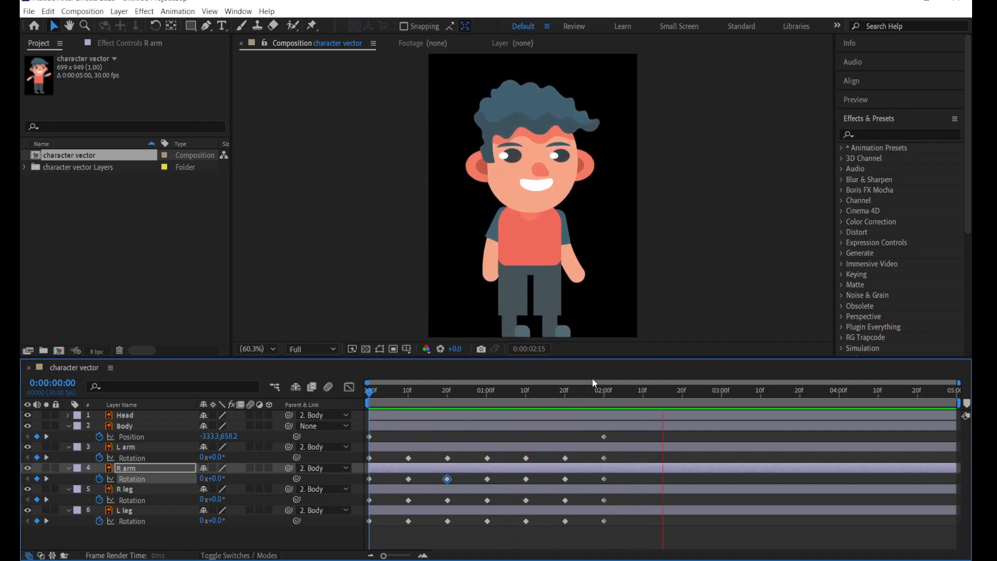
{"action": "left_click_drag", "start_coordinate": [609, 401], "coordinate": [450, 411]}
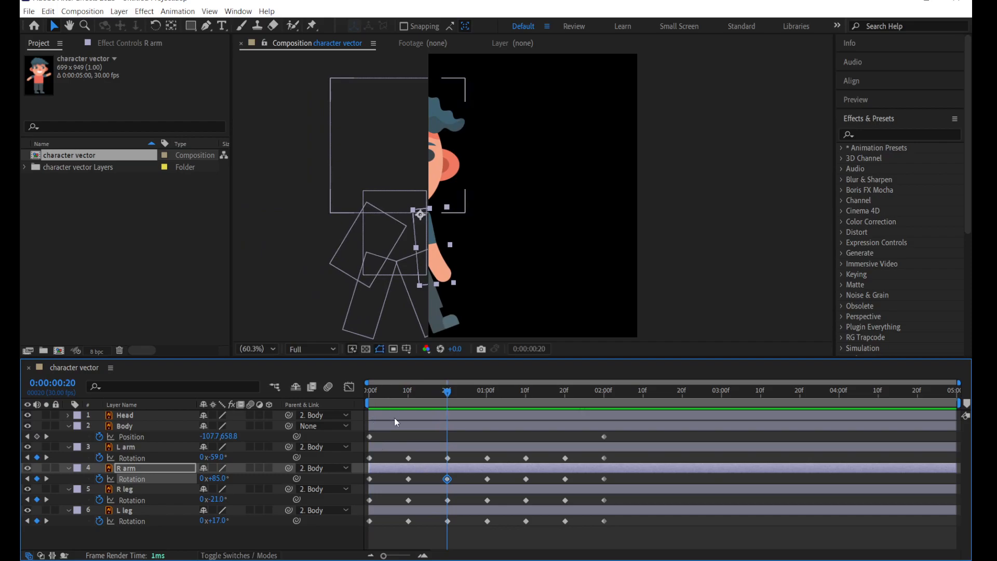
{"action": "left_click", "coordinate": [171, 429]}
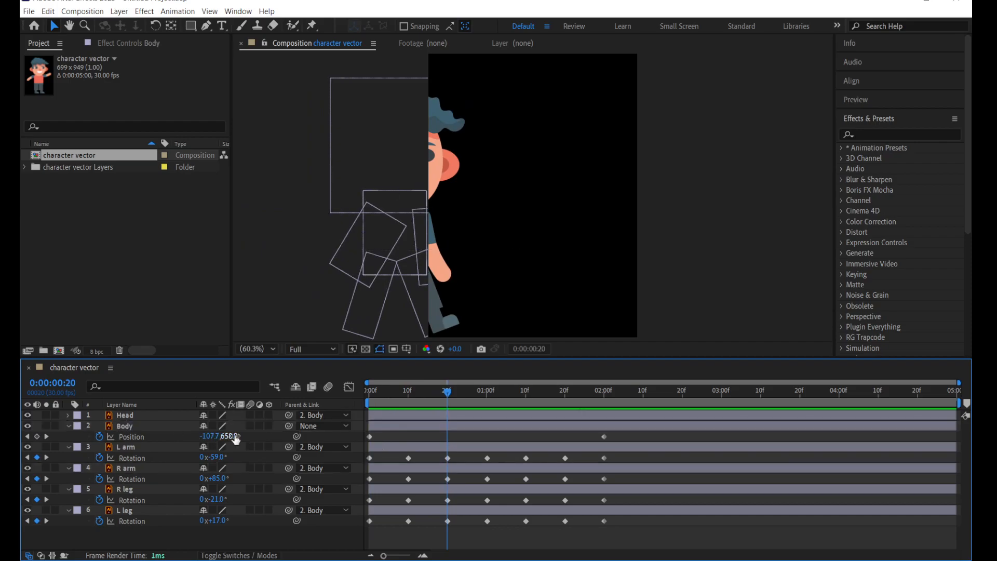
{"action": "left_click_drag", "start_coordinate": [228, 436], "coordinate": [244, 433]}
{"action": "key", "text": "ctrl+z"}
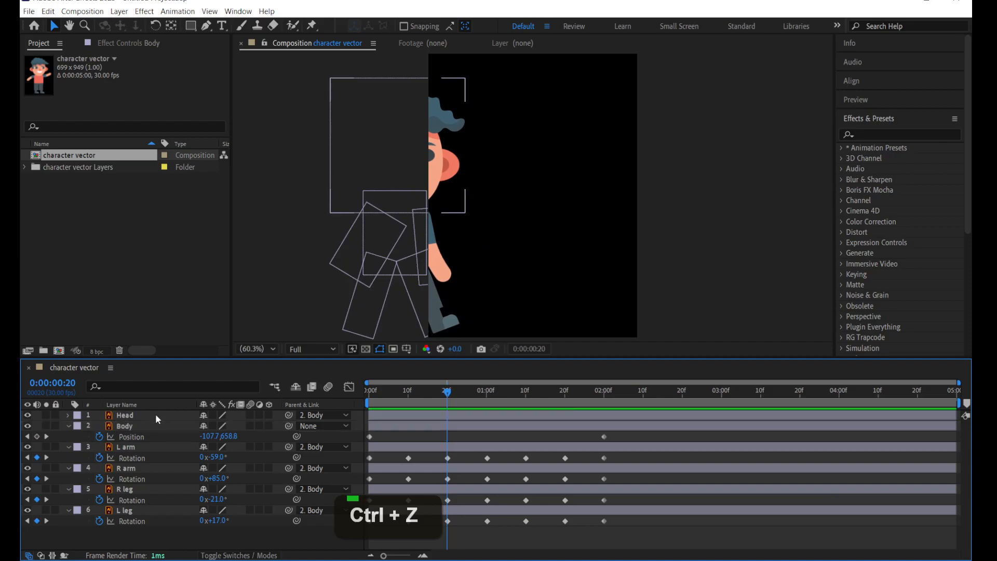
- Keyframe the Head layer's rotation at 0° on the first frame and 12° at frame 20
{"action": "left_click", "coordinate": [156, 415]}
{"action": "key", "text": "r"}
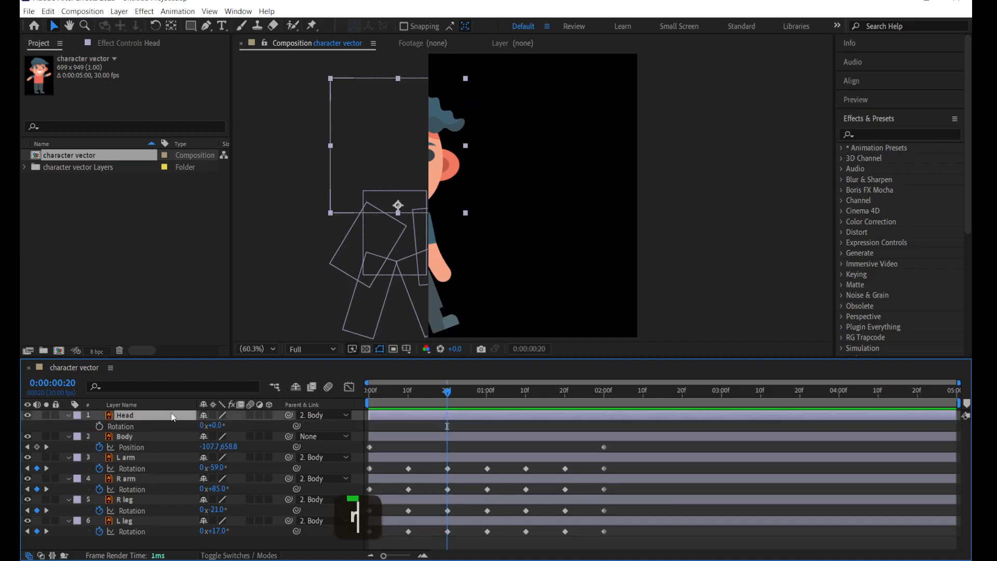
{"action": "key", "text": "Home"}
{"action": "left_click", "coordinate": [99, 426]}
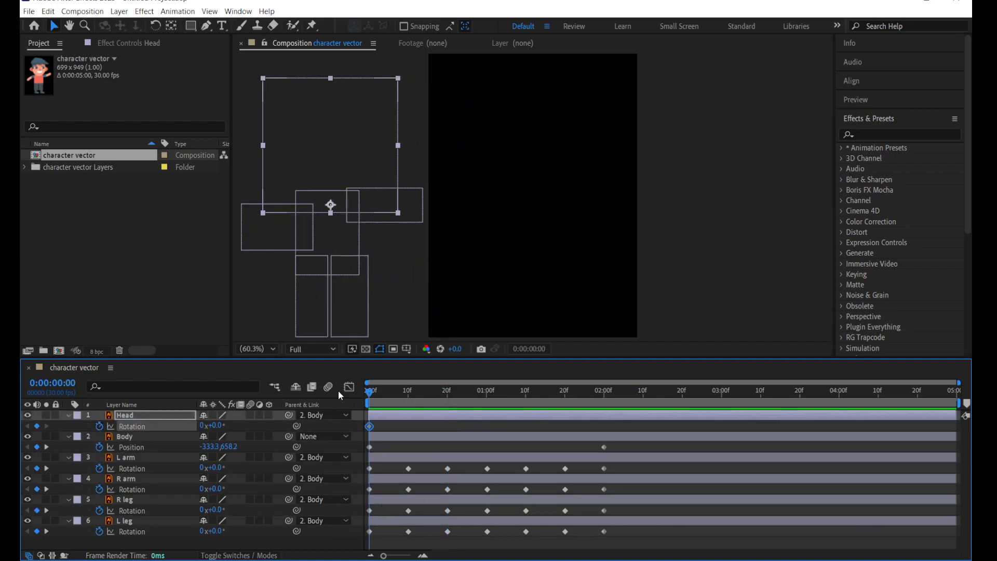
{"action": "left_click", "coordinate": [446, 403]}
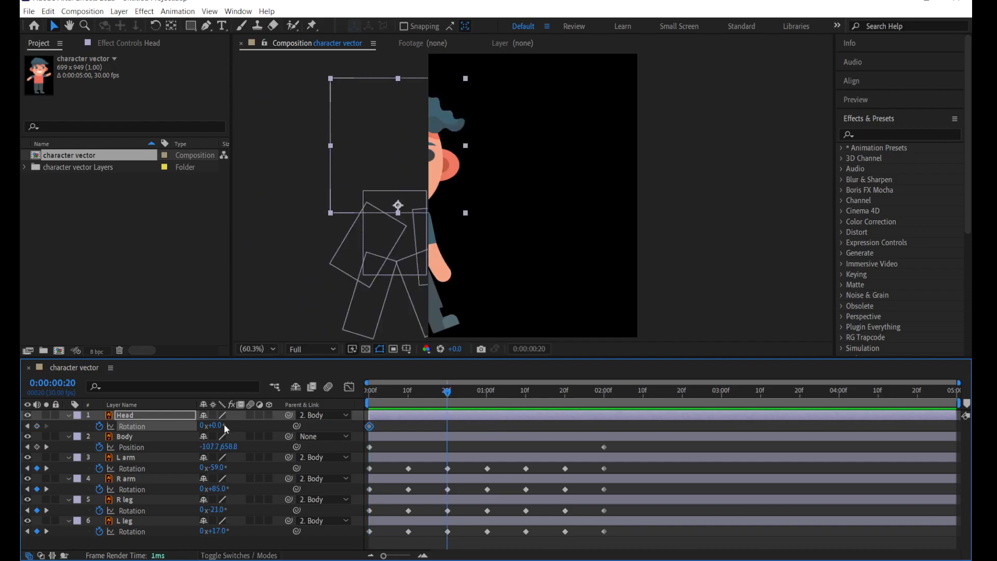
{"action": "left_click_drag", "start_coordinate": [223, 424], "coordinate": [230, 429]}
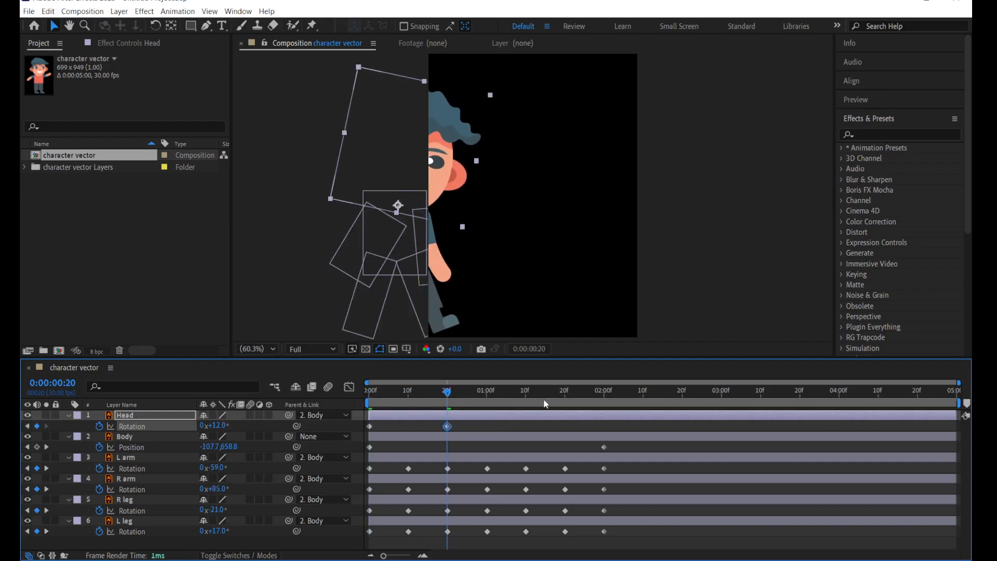
- Keyframe the Head rotation at -4° at 1:10 and 9° at 2:00
{"action": "left_click", "coordinate": [526, 396]}
{"action": "left_click_drag", "start_coordinate": [226, 427], "coordinate": [217, 428]}
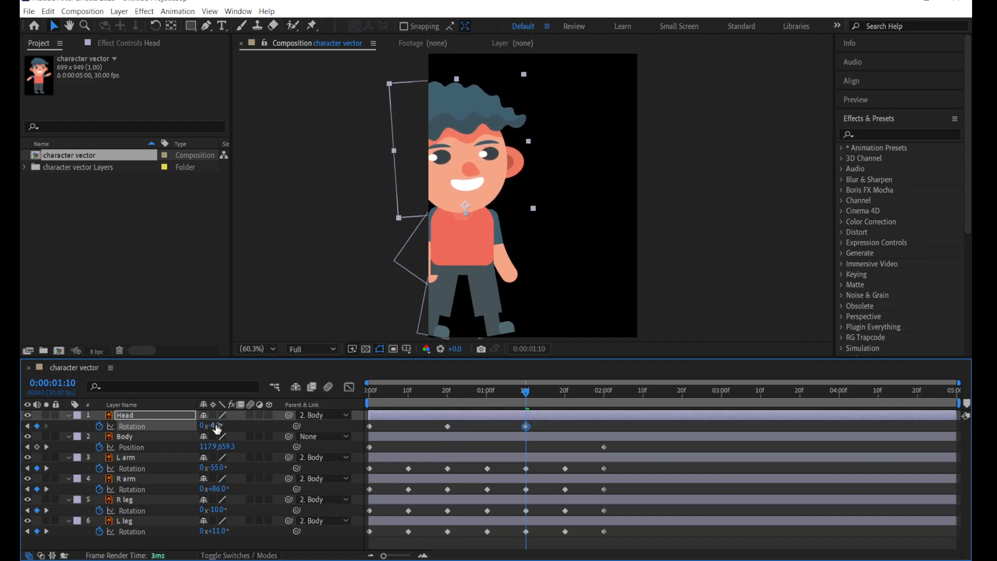
{"action": "left_click", "coordinate": [605, 395]}
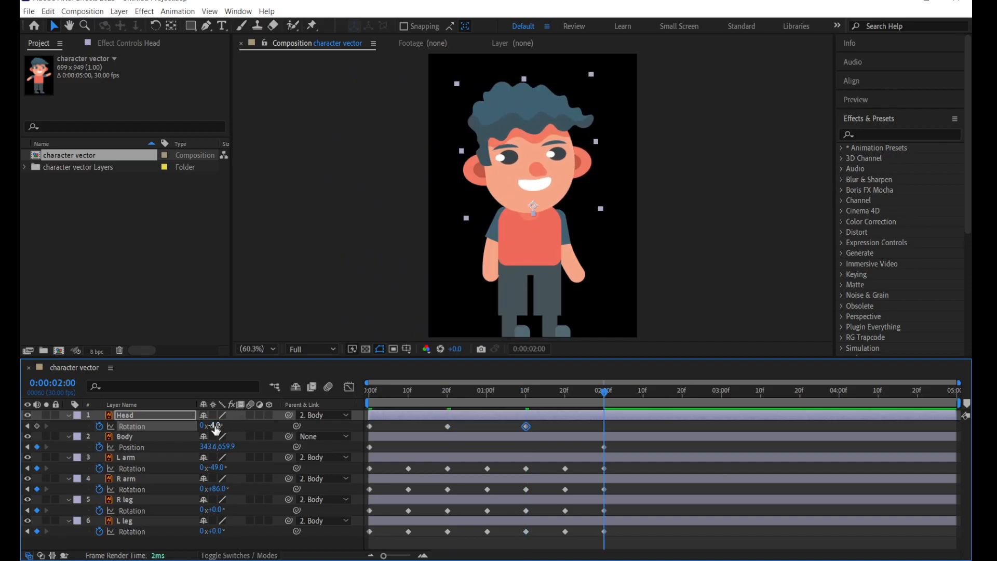
{"action": "left_click_drag", "start_coordinate": [215, 426], "coordinate": [223, 426]}
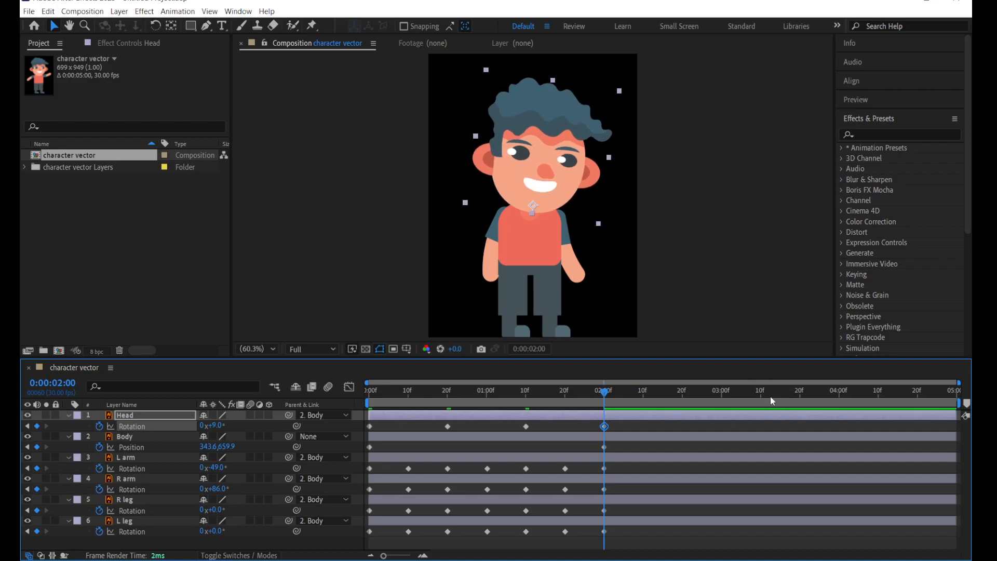
- Keyframe the Head rotation at -4° at 2:20 and 6° at 3:10
{"action": "left_click", "coordinate": [682, 395]}
{"action": "left_click_drag", "start_coordinate": [214, 430], "coordinate": [208, 430]}
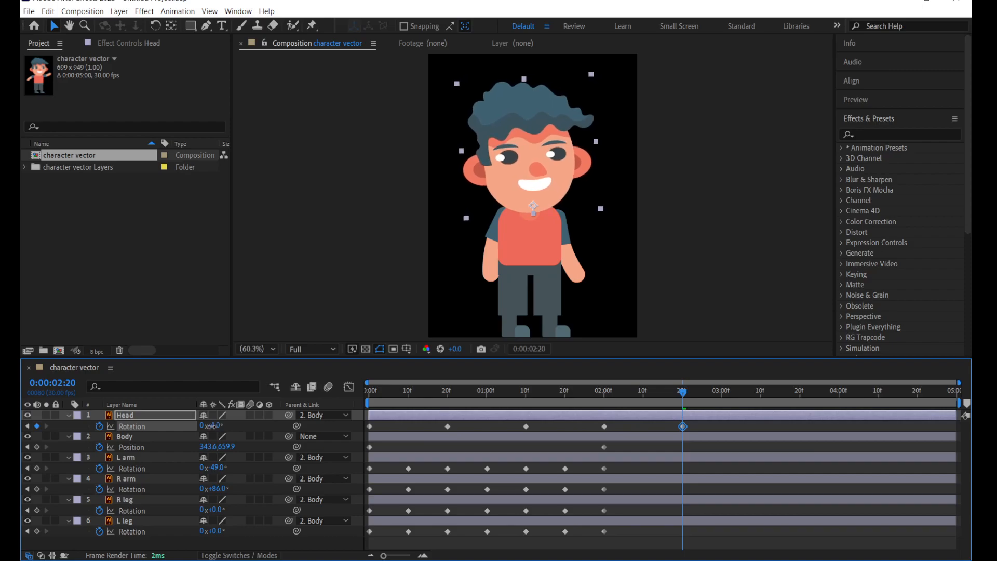
{"action": "left_click", "coordinate": [760, 393]}
{"action": "left_click_drag", "start_coordinate": [215, 430], "coordinate": [219, 430]}
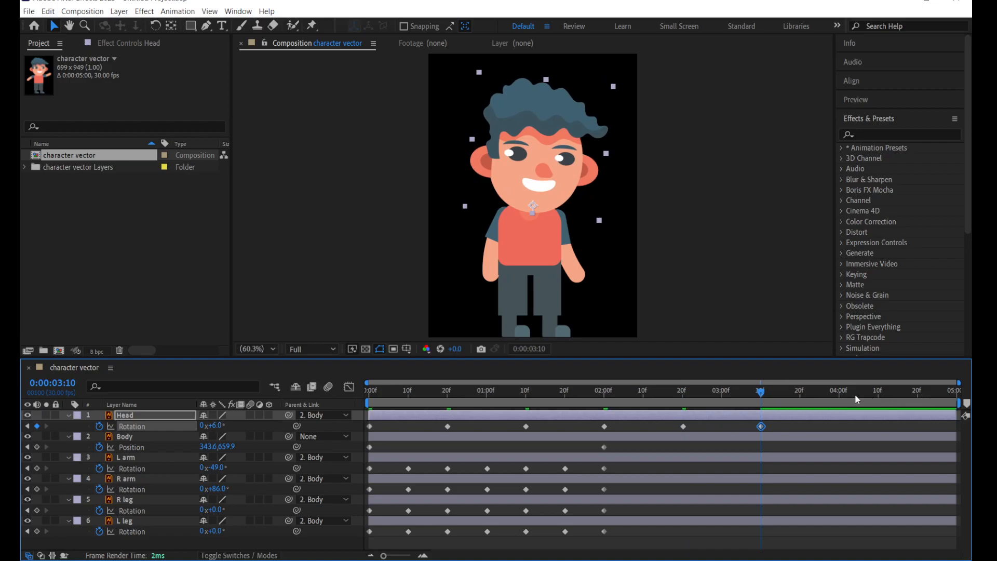
- Keyframe the Head rotated counterclockwise at 4:00 and at 8° on the last frame, and play the animation to review it
{"action": "left_click", "coordinate": [839, 396]}
{"action": "left_click_drag", "start_coordinate": [214, 430], "coordinate": [208, 430]}
{"action": "left_click_drag", "start_coordinate": [926, 395], "coordinate": [954, 394]}
{"action": "left_click_drag", "start_coordinate": [214, 426], "coordinate": [225, 426]}
{"action": "key", "text": "space"}
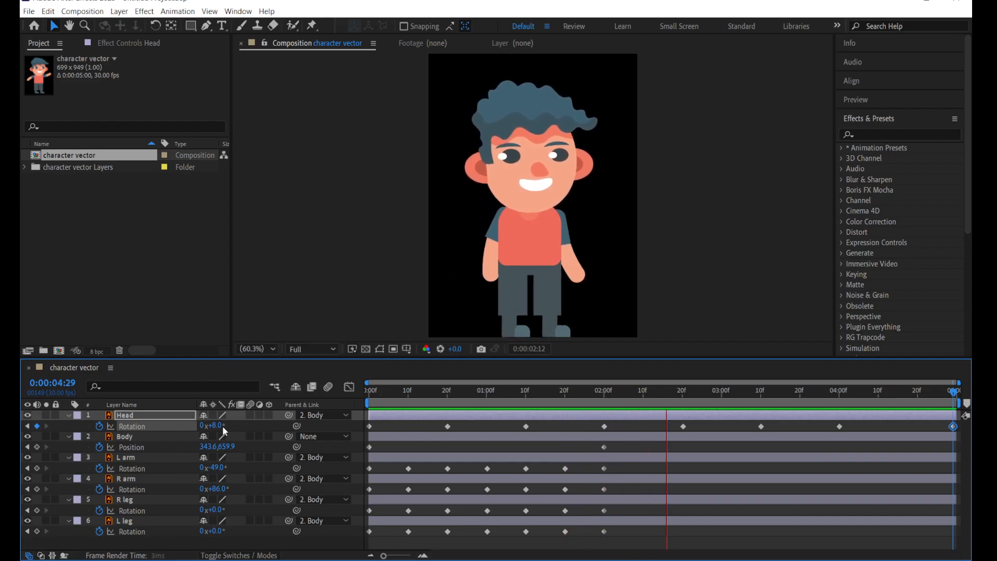
{"action": "left_click_drag", "start_coordinate": [674, 394], "coordinate": [752, 392]}
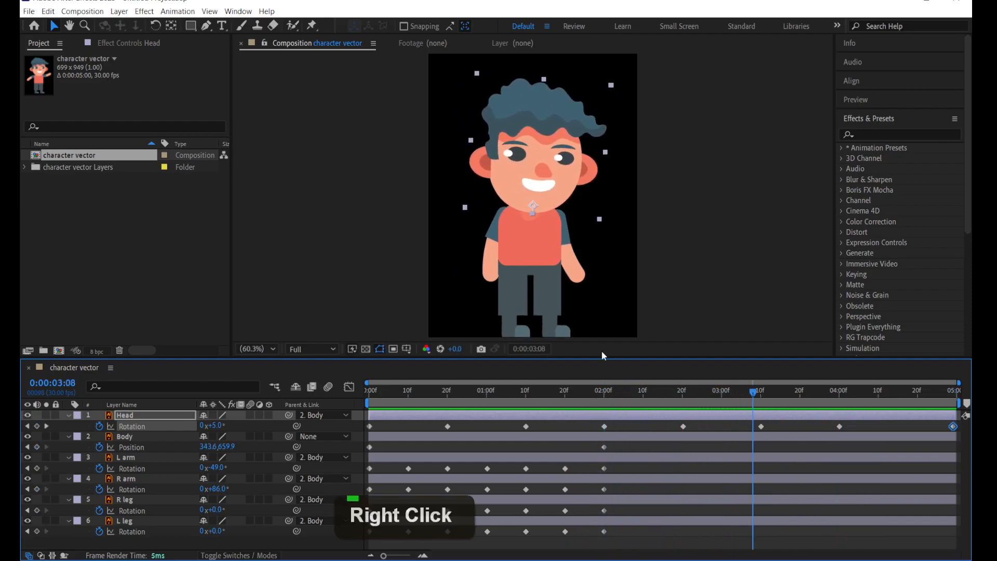
- Deselect everything and collapse the properties of all six character layers
{"action": "left_click", "coordinate": [360, 253]}
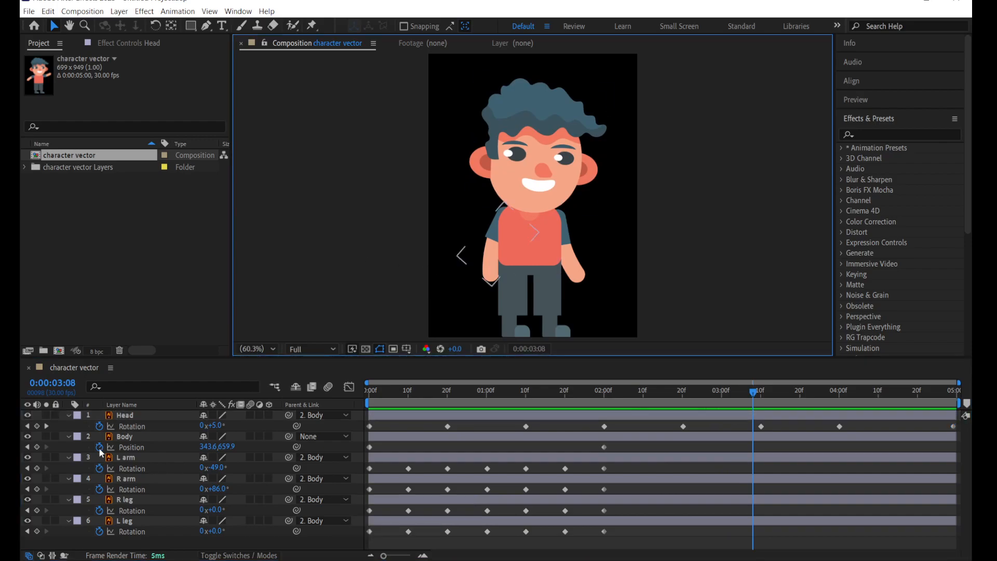
{"action": "left_click", "coordinate": [67, 415]}
{"action": "left_click", "coordinate": [68, 426]}
{"action": "left_click", "coordinate": [68, 436]}
{"action": "left_click", "coordinate": [68, 447]}
{"action": "left_click", "coordinate": [69, 457]}
{"action": "left_click", "coordinate": [68, 467]}
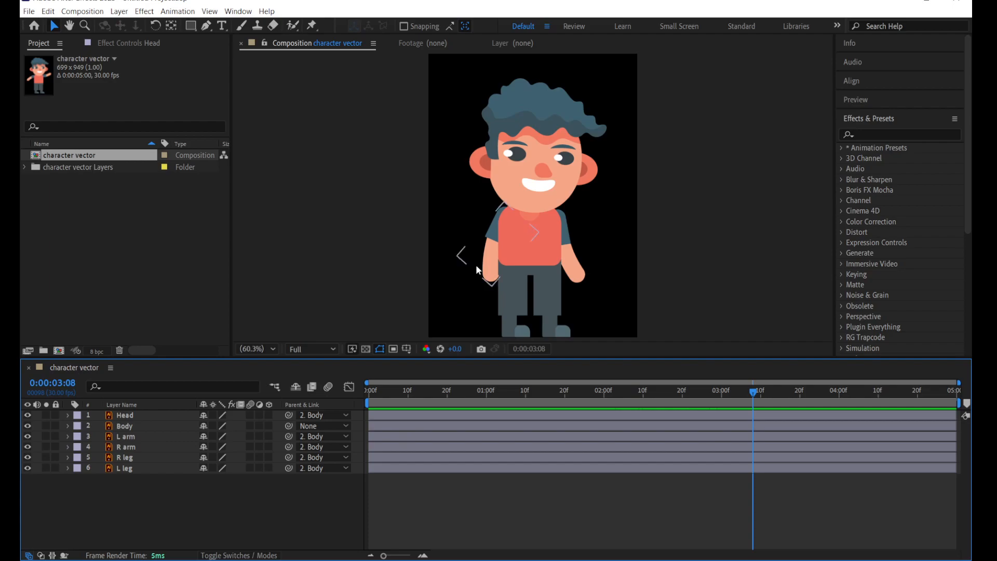
- Draw a wide ellipse with the Ellipse tool across the character's lower half, and place its shape layer below all the character layers
{"action": "left_click", "coordinate": [195, 27]}
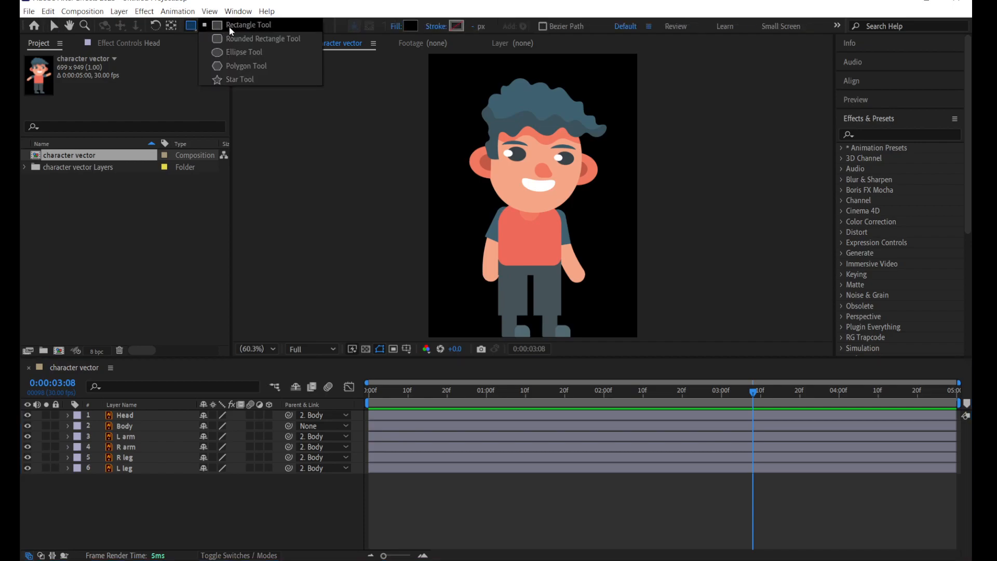
{"action": "left_click", "coordinate": [234, 54]}
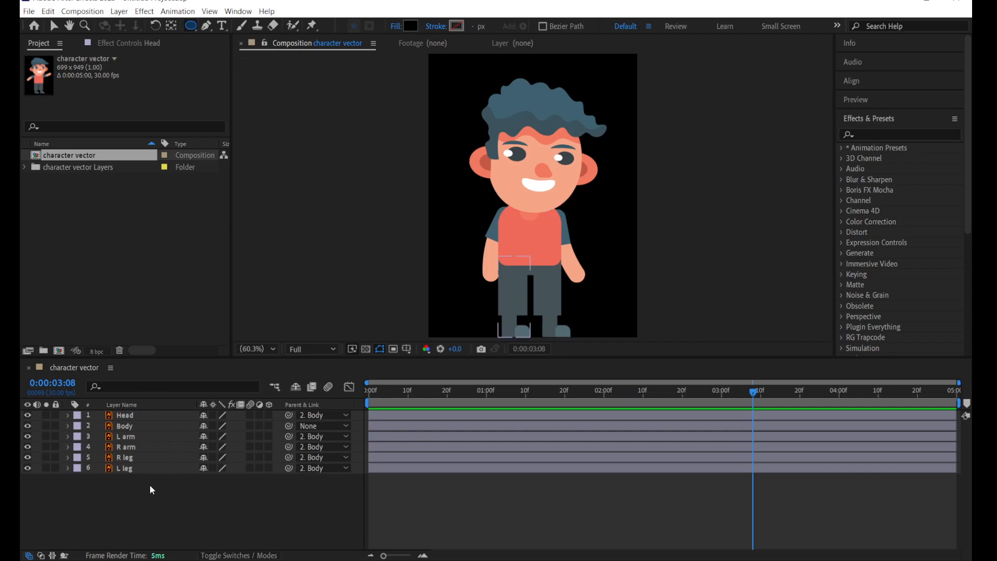
{"action": "left_click", "coordinate": [169, 488]}
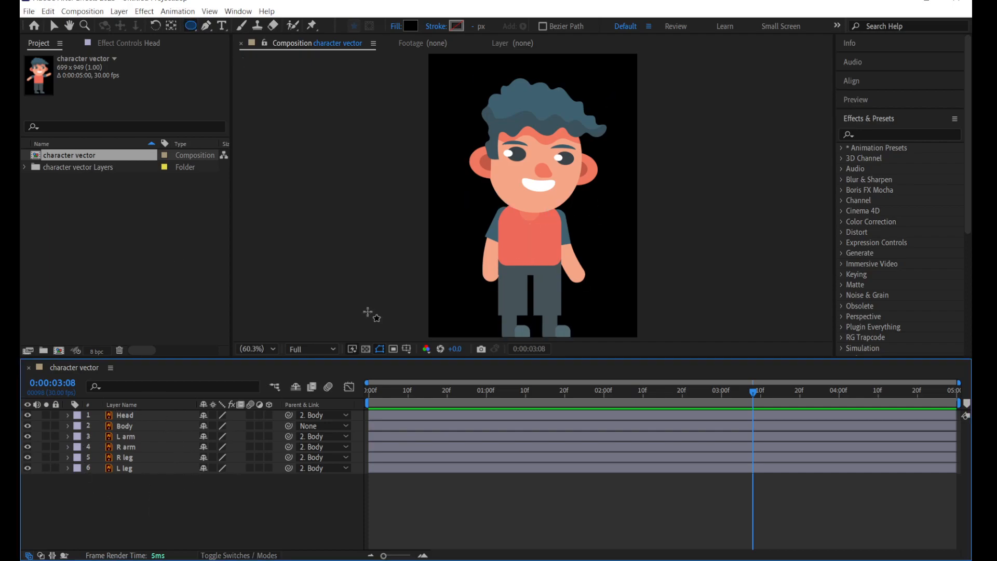
{"action": "left_click_drag", "start_coordinate": [390, 247], "coordinate": [680, 391]}
{"action": "left_click_drag", "start_coordinate": [158, 424], "coordinate": [160, 536]}
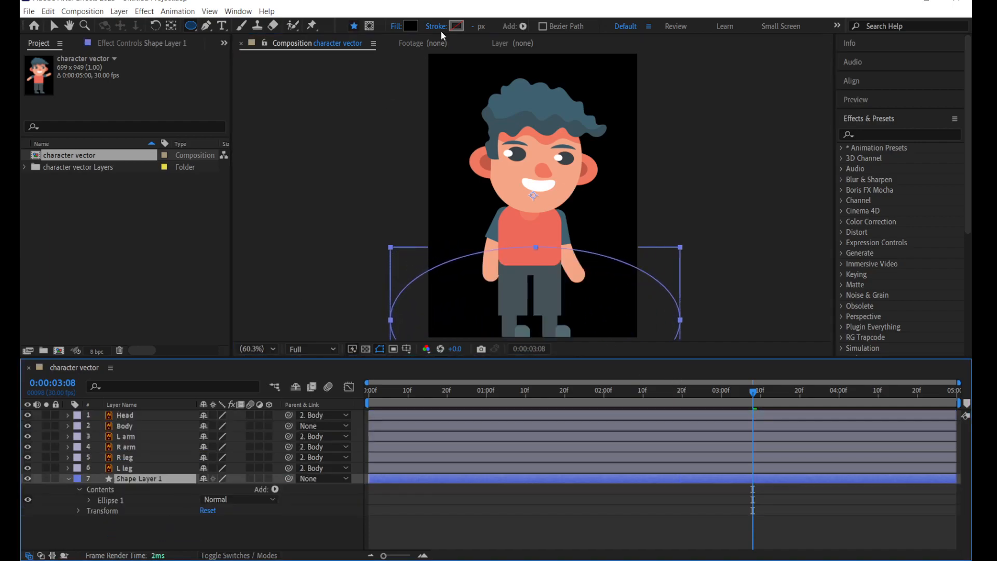
- Set the ellipse's fill color to green 43AB60
{"action": "left_click", "coordinate": [408, 26]}
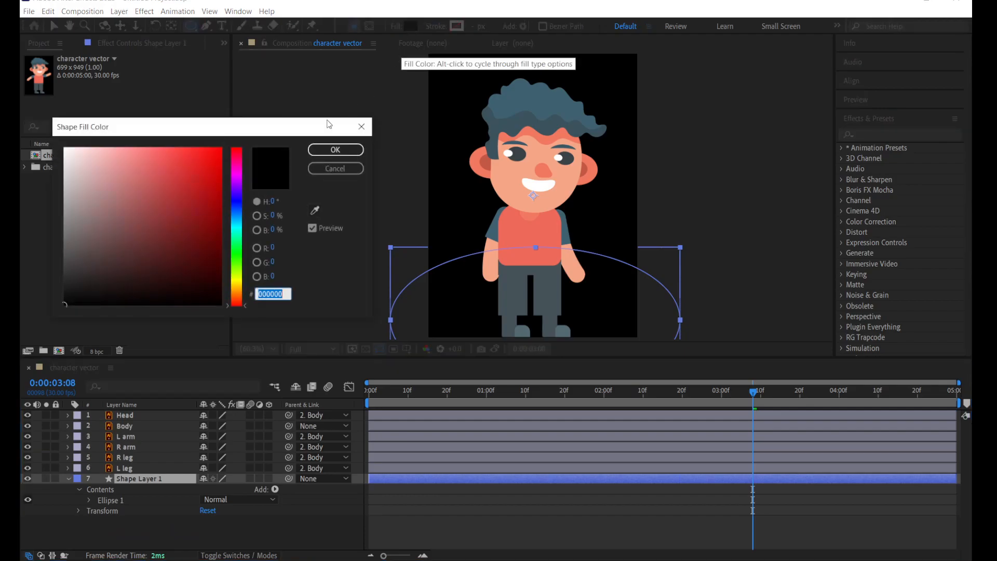
{"action": "left_click", "coordinate": [241, 246]}
{"action": "mouse_move", "coordinate": [212, 204]}
{"action": "left_mouse_down"}
{"action": "mouse_move", "coordinate": [189, 220]}
{"action": "mouse_move", "coordinate": [187, 187]}
{"action": "mouse_move", "coordinate": [160, 199]}
{"action": "left_mouse_up"}
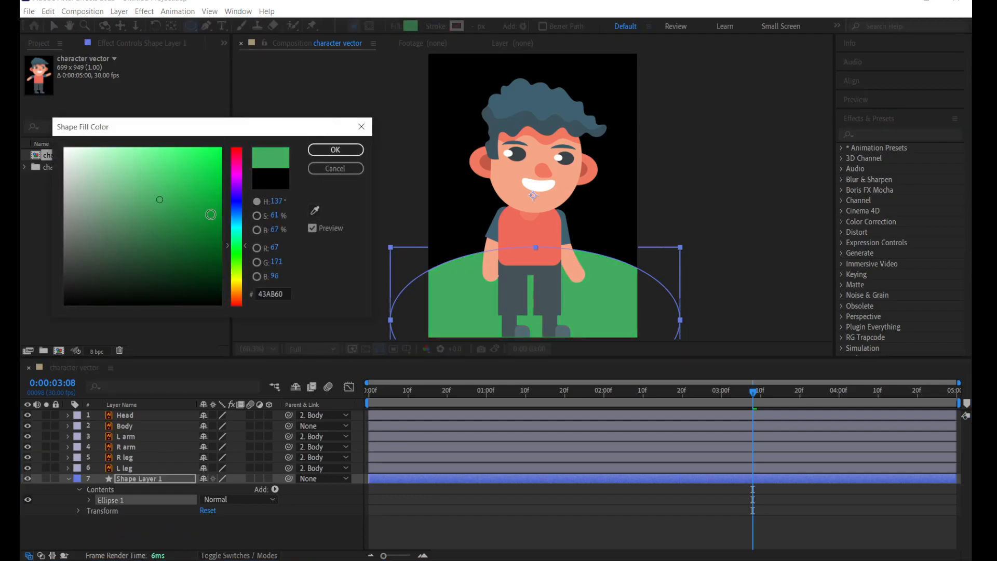
{"action": "left_click", "coordinate": [335, 149]}
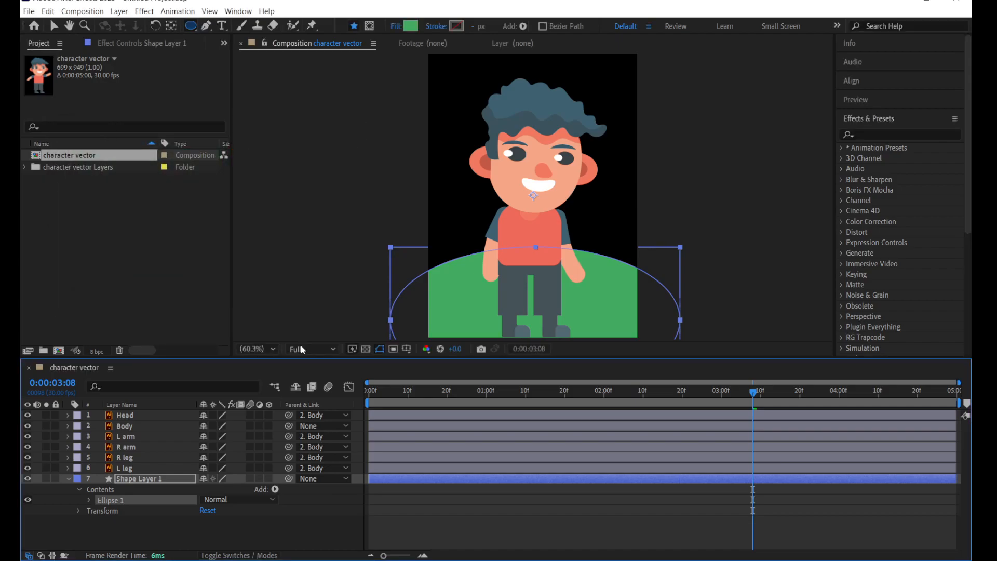
- Duplicate Shape Layer 1, the green ellipse, and switch to the Selection tool
{"action": "left_click", "coordinate": [416, 518]}
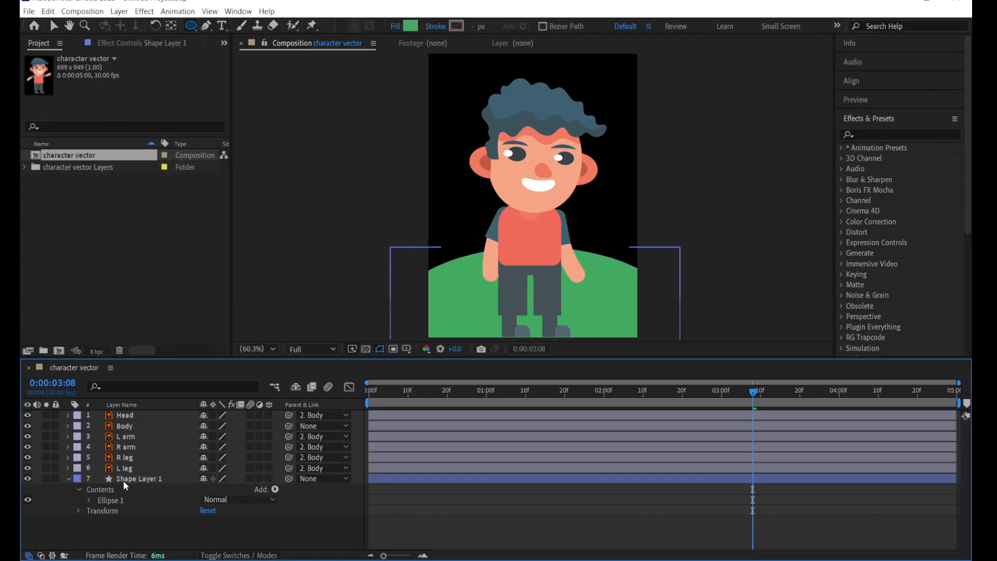
{"action": "left_click", "coordinate": [143, 480]}
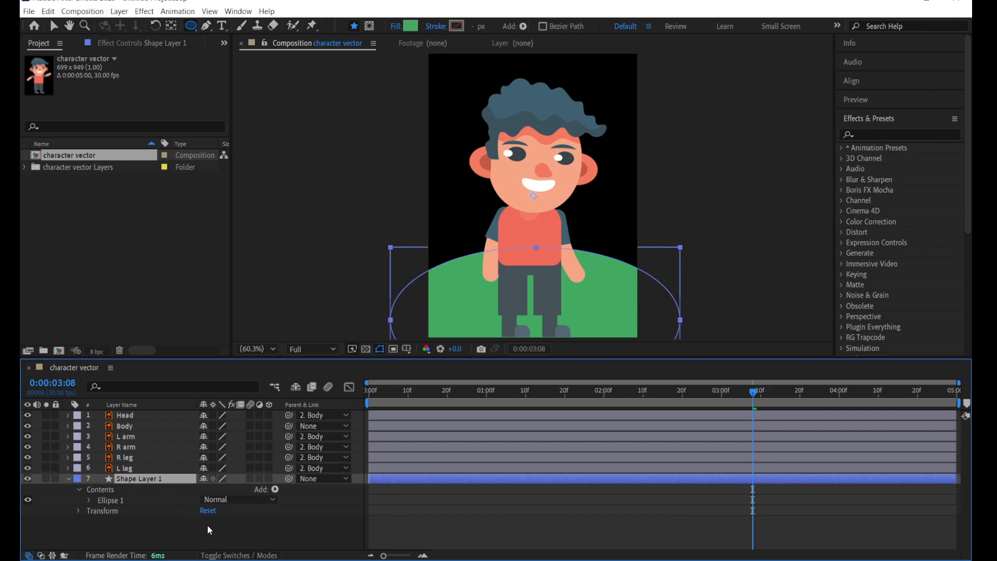
{"action": "left_click", "coordinate": [207, 525]}
{"action": "left_click", "coordinate": [150, 479]}
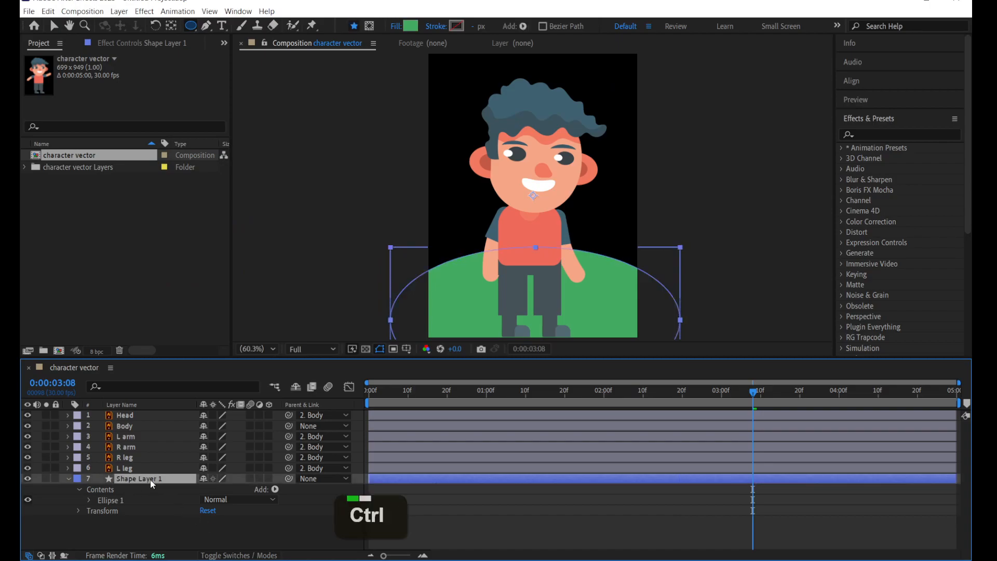
{"action": "key", "text": "ctrl+d"}
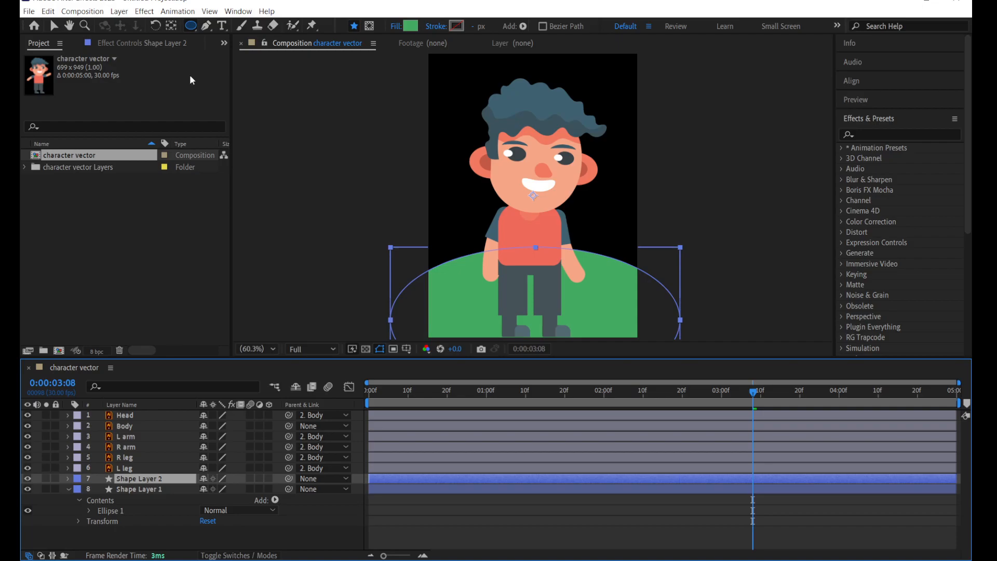
{"action": "left_click", "coordinate": [55, 27]}
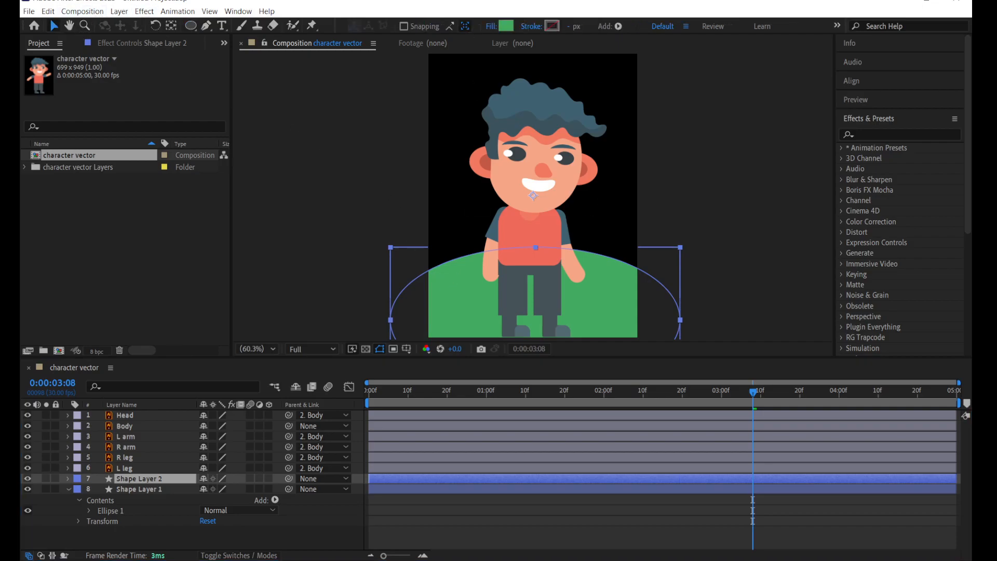
- Set the duplicate ellipse's fill color to dark green 1B7835
{"action": "left_click", "coordinate": [505, 25]}
{"action": "left_click", "coordinate": [186, 230]}
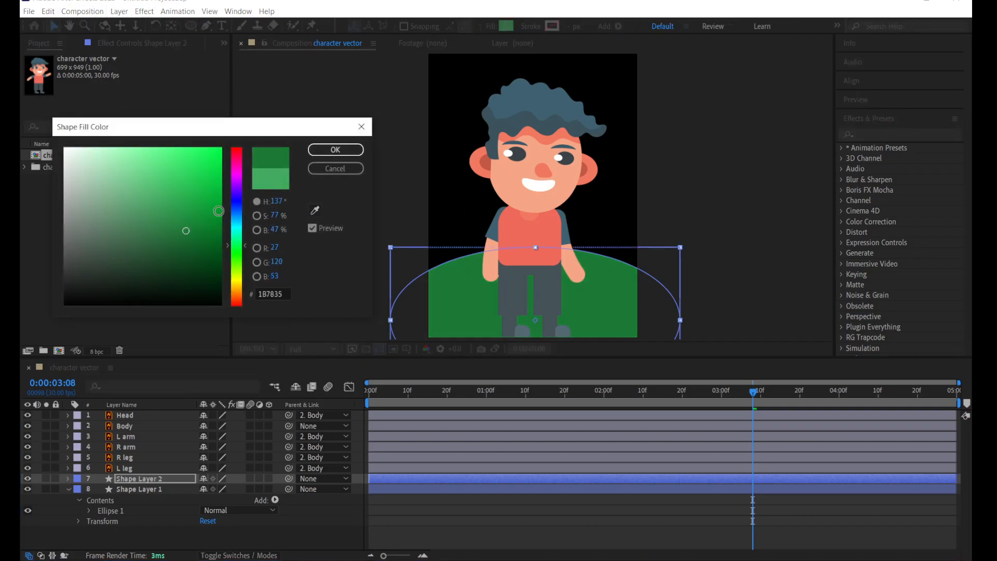
{"action": "left_click", "coordinate": [335, 149]}
- Move the duplicate ellipse up and to the right, and place Shape Layer 2 below Shape Layer 1 as a second hill
{"action": "left_click_drag", "start_coordinate": [459, 304], "coordinate": [512, 280]}
{"action": "left_click_drag", "start_coordinate": [164, 480], "coordinate": [153, 525]}
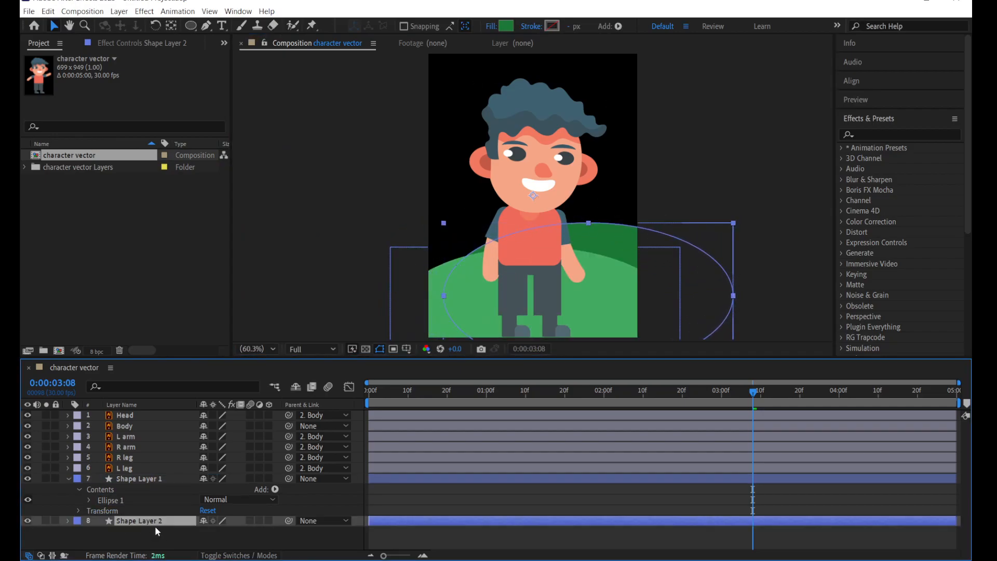
{"action": "left_click_drag", "start_coordinate": [618, 242], "coordinate": [625, 245]}
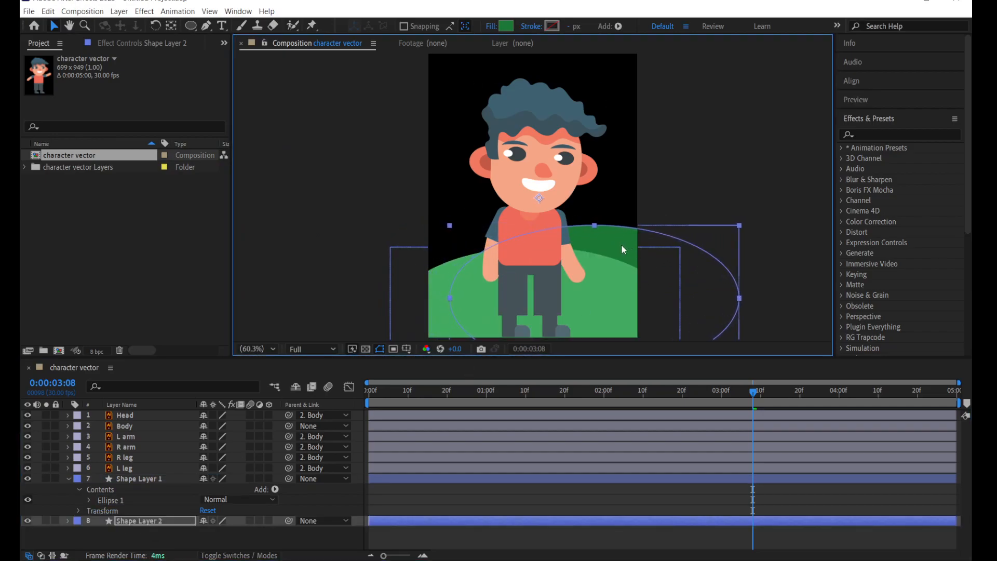
- Set the fill color of Shape Layer 2's hill to light green 71C789
{"action": "left_click", "coordinate": [505, 26]}
{"action": "left_click", "coordinate": [170, 202]}
{"action": "left_click_drag", "start_coordinate": [170, 202], "coordinate": [129, 180]}
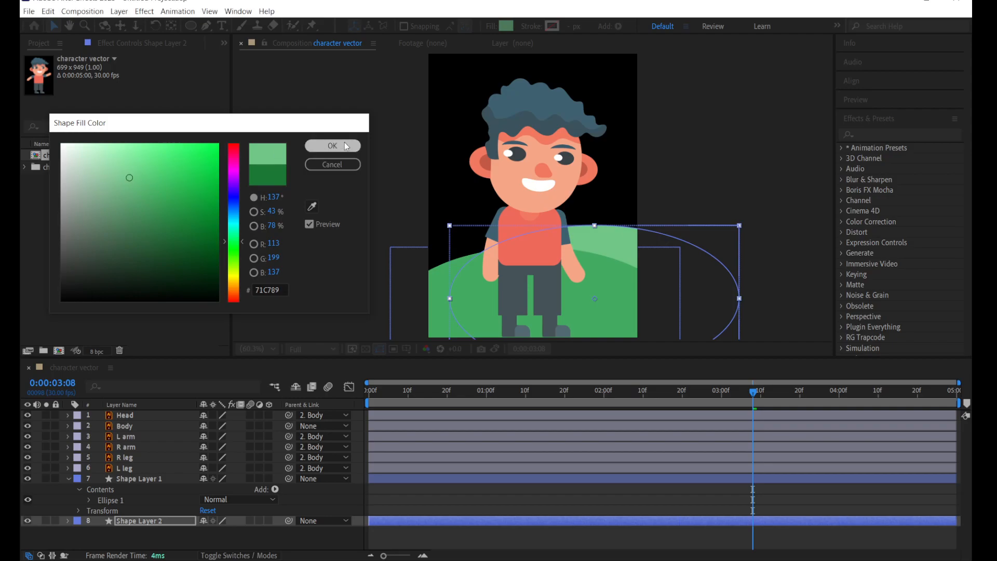
{"action": "left_click", "coordinate": [332, 145]}
- Duplicate Shape Layer 2 and move the copy up and to the left as a third hill
{"action": "left_click", "coordinate": [154, 521]}
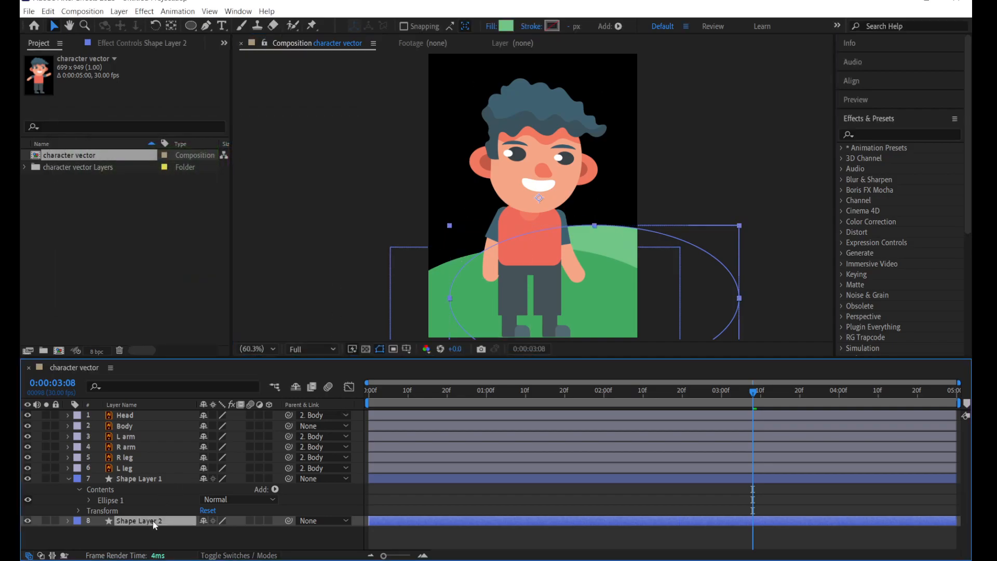
{"action": "key", "text": "ctrl+d"}
{"action": "left_click_drag", "start_coordinate": [581, 234], "coordinate": [484, 209]}
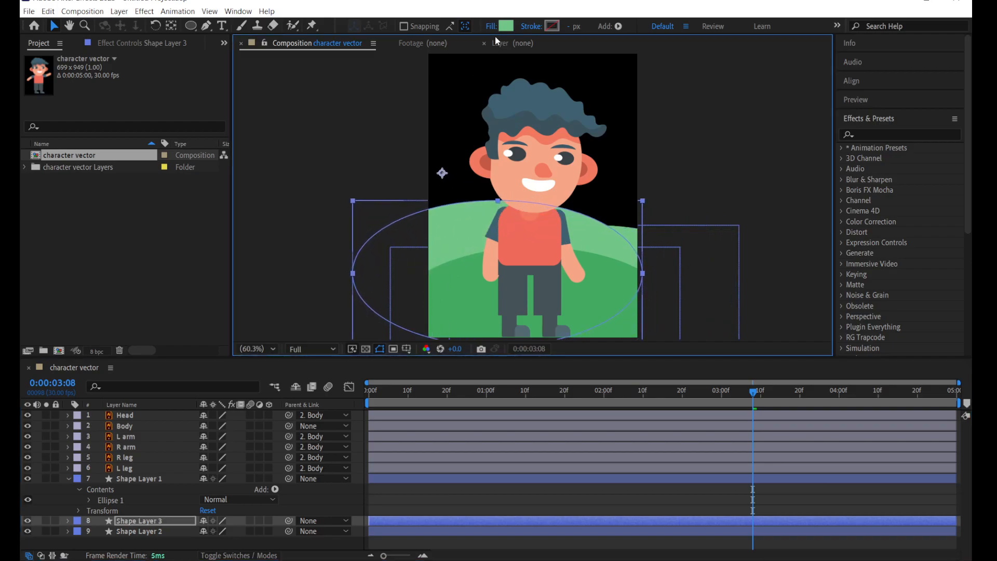
- Set the third hill's fill color to pale green 93C7A2
{"action": "left_click", "coordinate": [505, 26]}
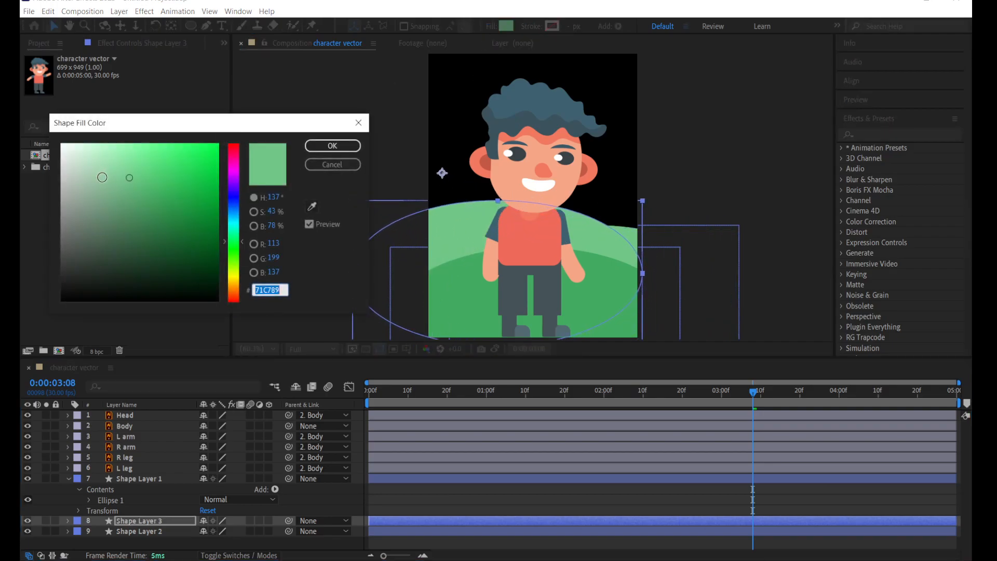
{"action": "left_click", "coordinate": [103, 177]}
{"action": "left_click", "coordinate": [335, 146]}
{"action": "scroll", "coordinate": [176, 478], "scroll_direction": "down", "scroll_amount": 1}
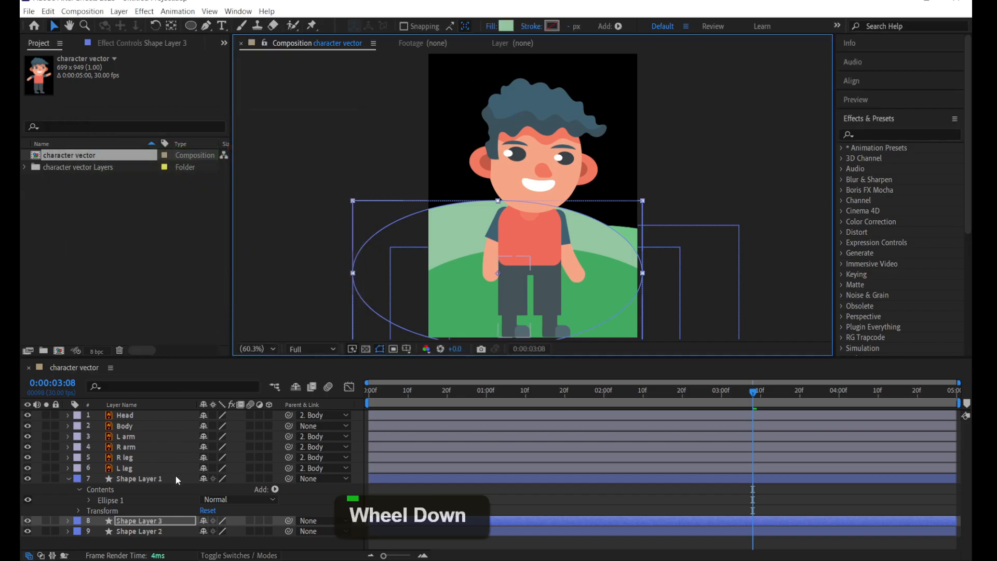
- Place Shape Layer 3 below Shape Layer 2, and scrub the timeline to 2:03 to review the scene
{"action": "left_click_drag", "start_coordinate": [154, 520], "coordinate": [154, 536]}
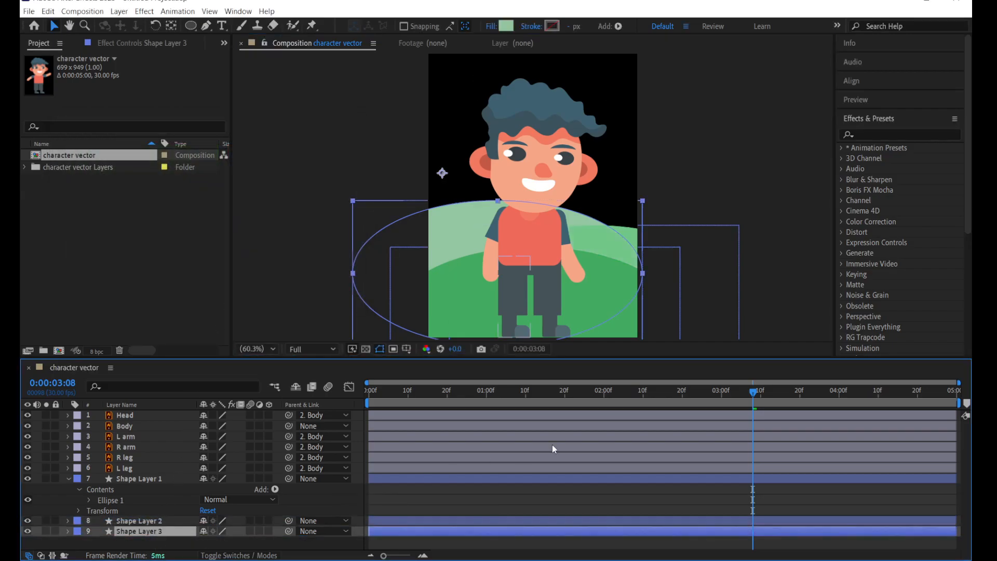
{"action": "left_click", "coordinate": [478, 508]}
{"action": "left_click_drag", "start_coordinate": [484, 391], "coordinate": [615, 391]}
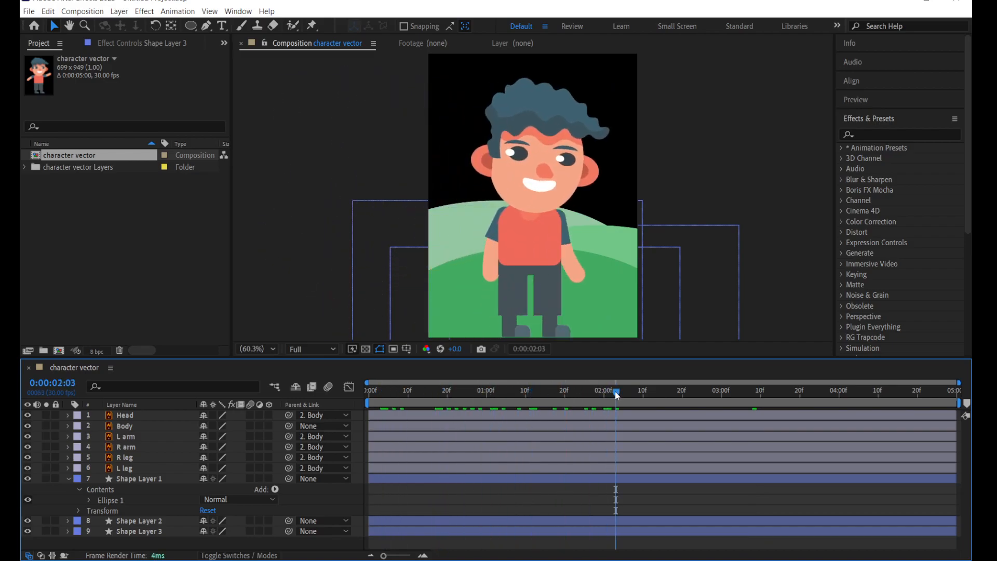
- Create a 699 x 949 px solid layer named sky with the light blue color C2EDF2
{"action": "left_click", "coordinate": [121, 10]}
{"action": "mouse_move", "coordinate": [156, 25]}
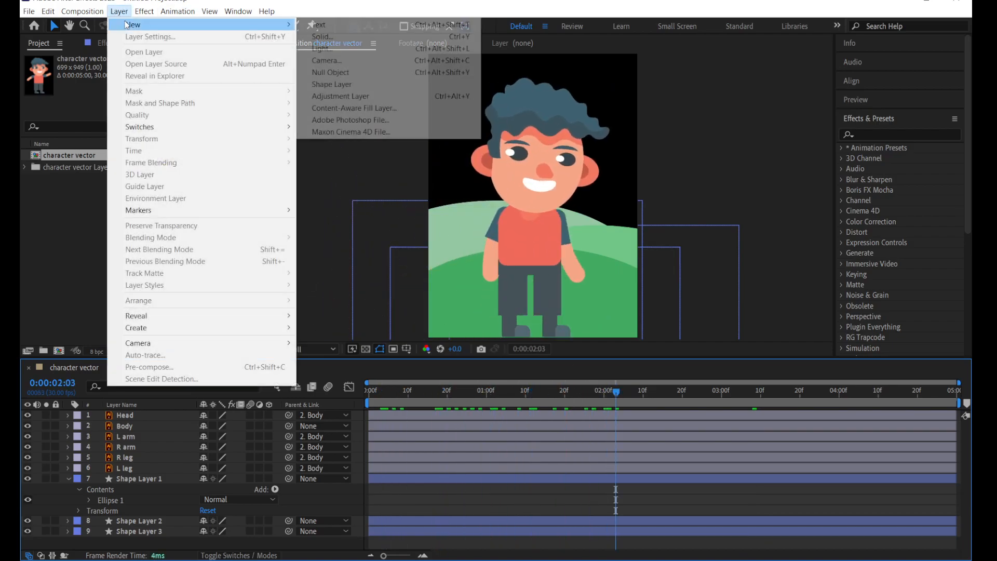
{"action": "left_click", "coordinate": [338, 42]}
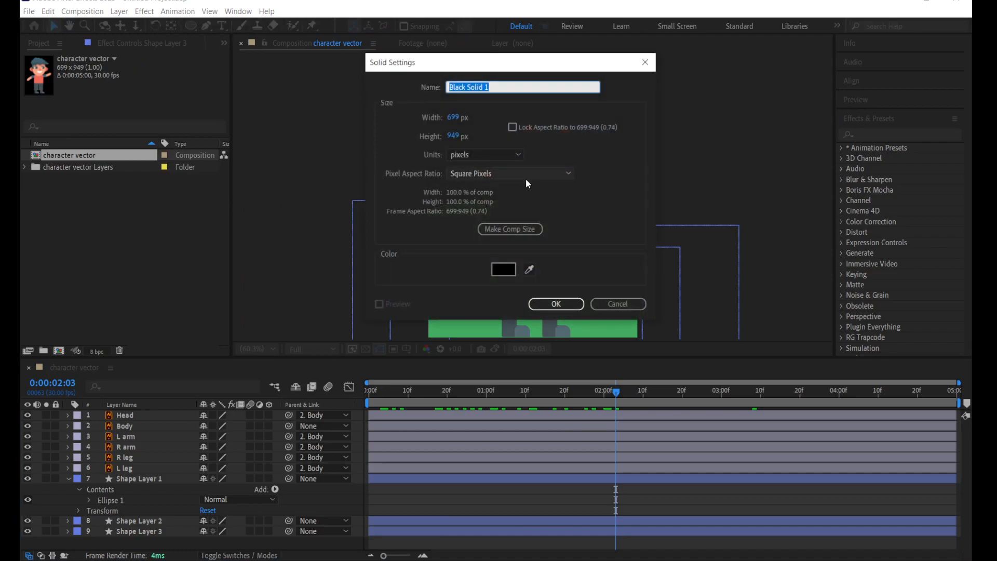
{"action": "type", "text": "sky"}
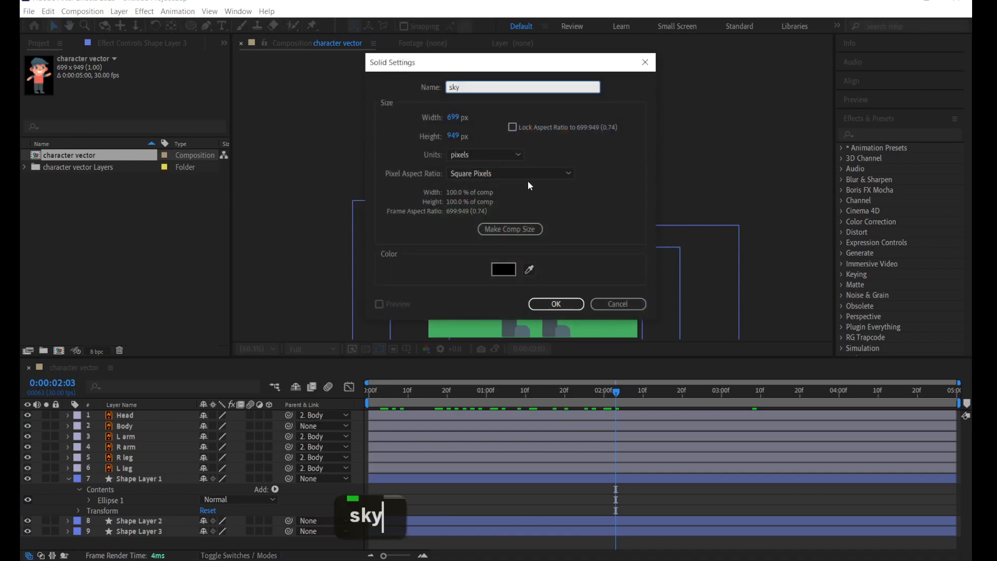
{"action": "left_click", "coordinate": [515, 267]}
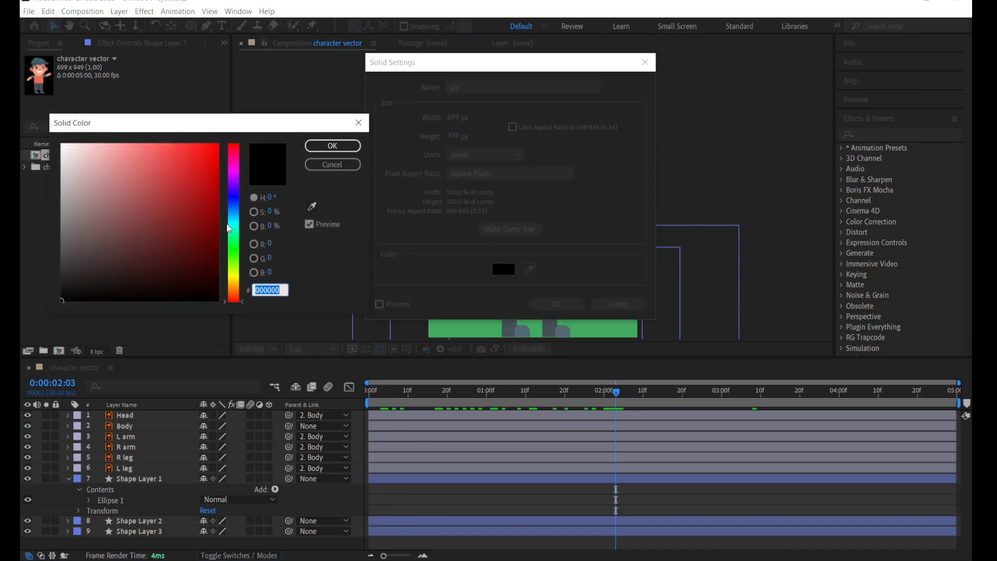
{"action": "left_click", "coordinate": [234, 222]}
{"action": "left_click", "coordinate": [134, 168]}
{"action": "left_click", "coordinate": [93, 152]}
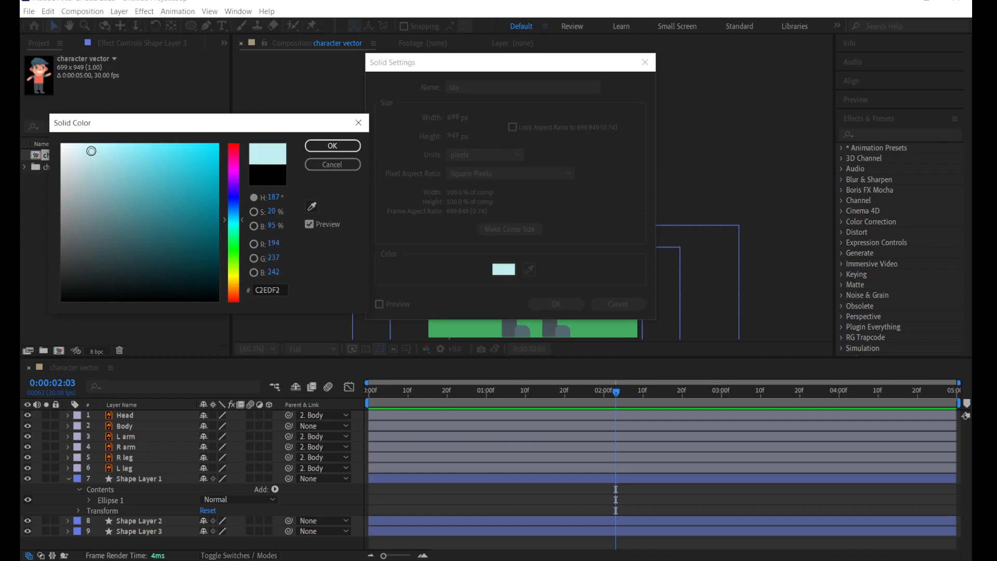
{"action": "left_click", "coordinate": [333, 146]}
{"action": "left_click", "coordinate": [557, 304]}
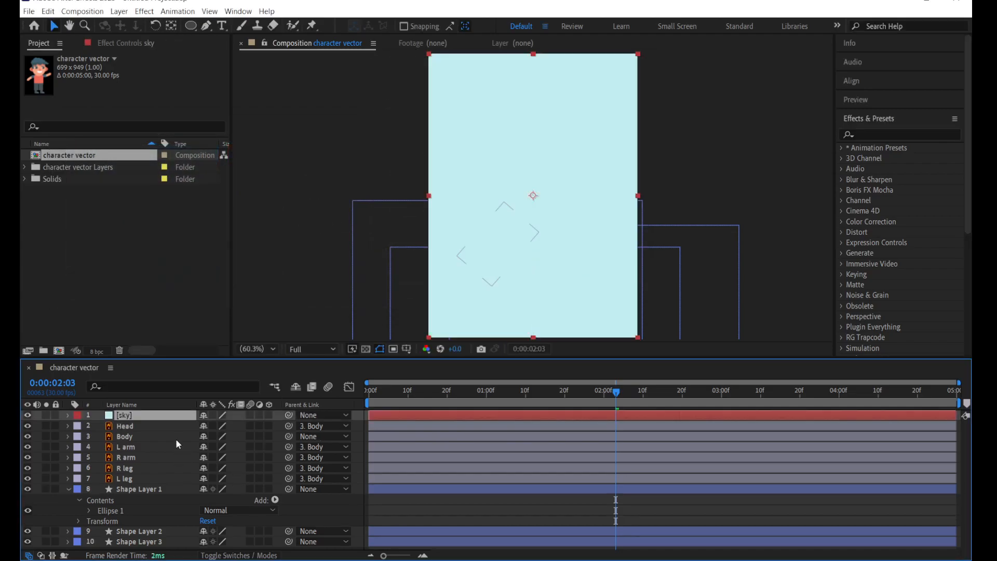
- Place the sky layer at the very bottom of the layer stack and deselect it
{"action": "left_click_drag", "start_coordinate": [166, 451], "coordinate": [152, 547]}
{"action": "left_click", "coordinate": [455, 515]}
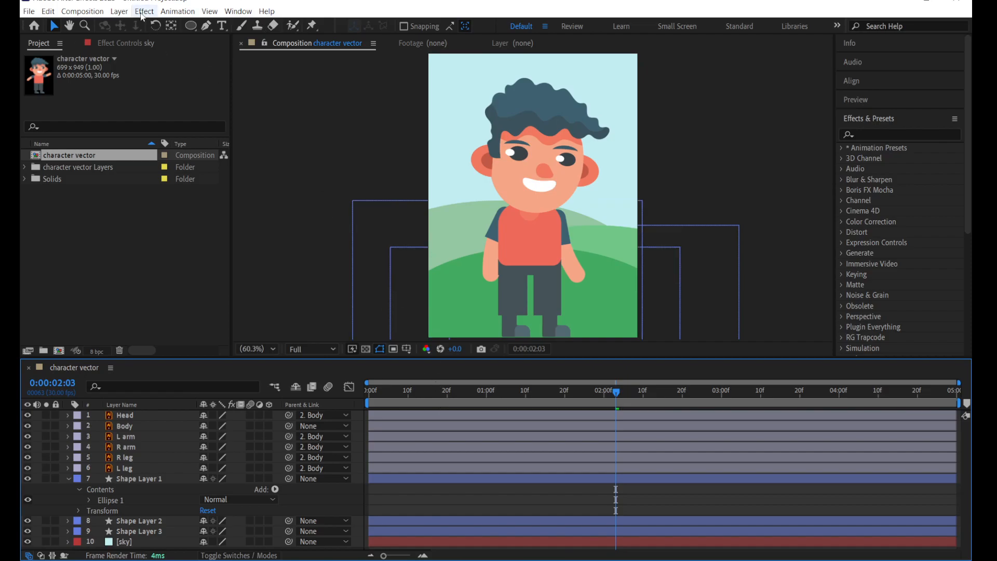
{"action": "left_click_drag", "start_coordinate": [405, 490], "coordinate": [432, 506]}
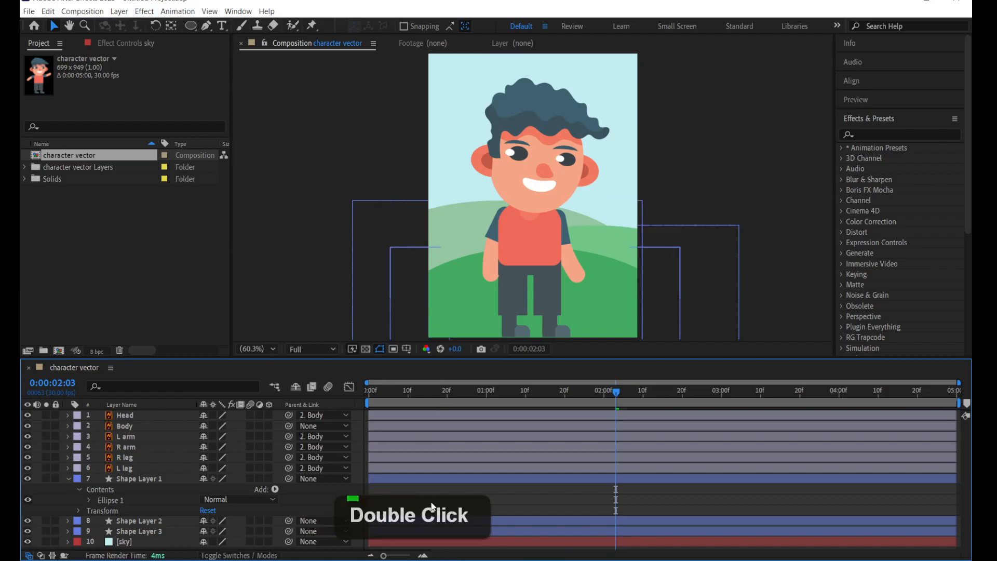
- Draw a circular sun with the Ellipse tool in the sky's upper-left corner and set its fill color to yellow
{"action": "left_click", "coordinate": [192, 26]}
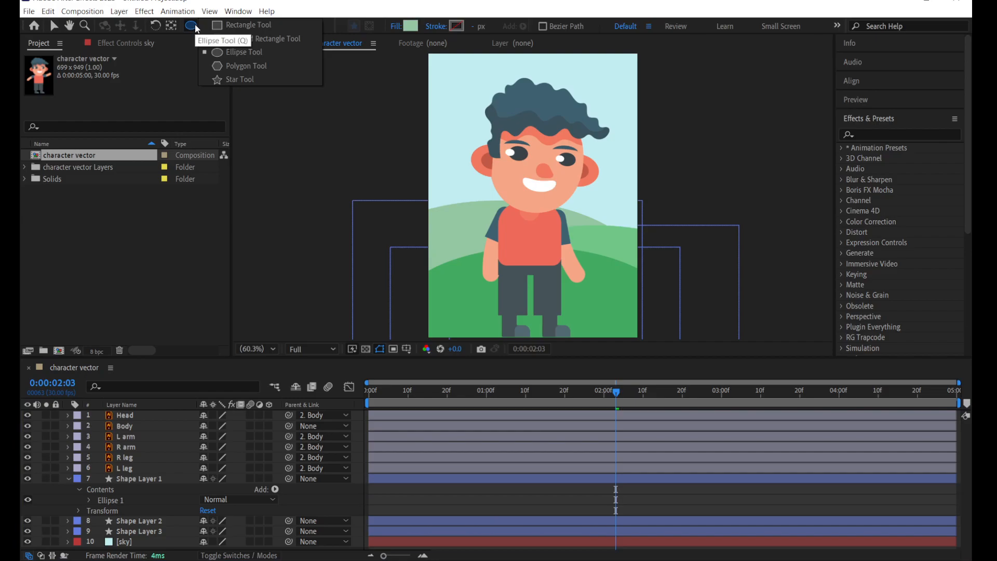
{"action": "left_click_drag", "start_coordinate": [449, 73], "coordinate": [506, 131]}
{"action": "left_click", "coordinate": [408, 27]}
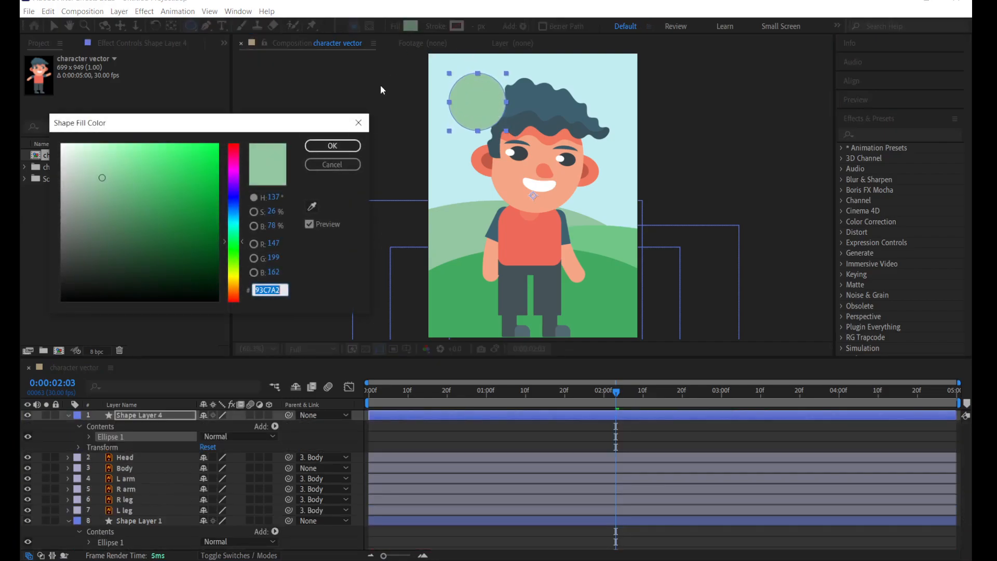
{"action": "left_click", "coordinate": [236, 281]}
{"action": "left_click_drag", "start_coordinate": [139, 168], "coordinate": [200, 145]}
{"action": "left_click", "coordinate": [327, 151]}
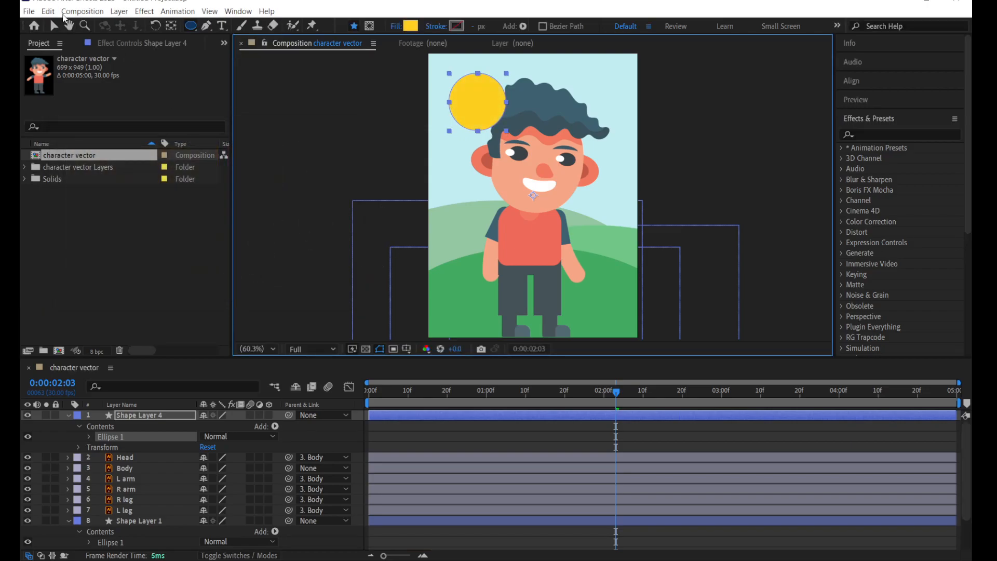
{"action": "left_click", "coordinate": [54, 26]}
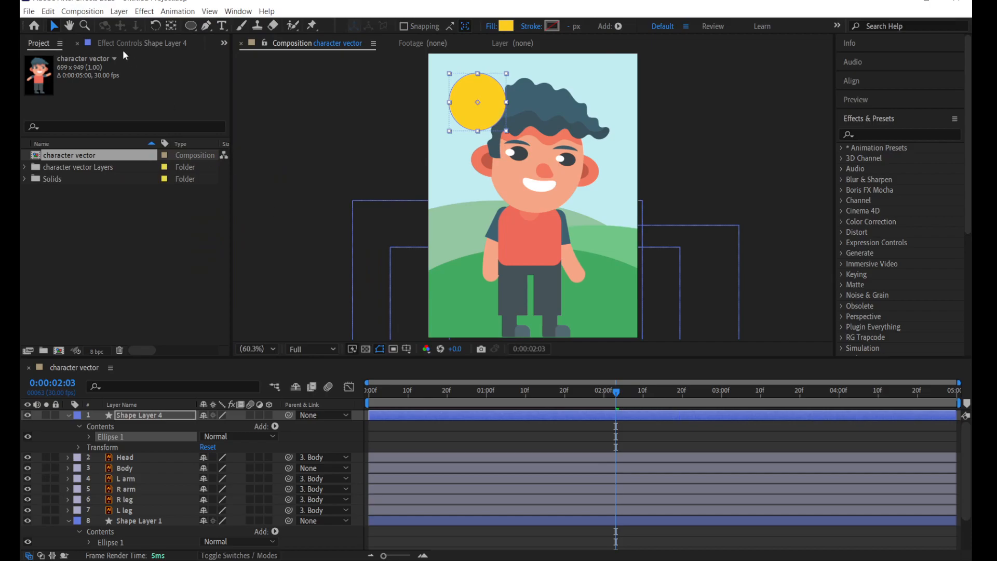
{"action": "left_click", "coordinate": [506, 27]}
{"action": "left_click", "coordinate": [333, 145]}
- Place the sun's Shape Layer 4 directly above the sky layer, below all the hill layers
{"action": "left_click", "coordinate": [429, 437]}
{"action": "left_click_drag", "start_coordinate": [150, 420], "coordinate": [146, 525]}
{"action": "scroll", "coordinate": [151, 516], "scroll_direction": "down", "scroll_amount": 2}
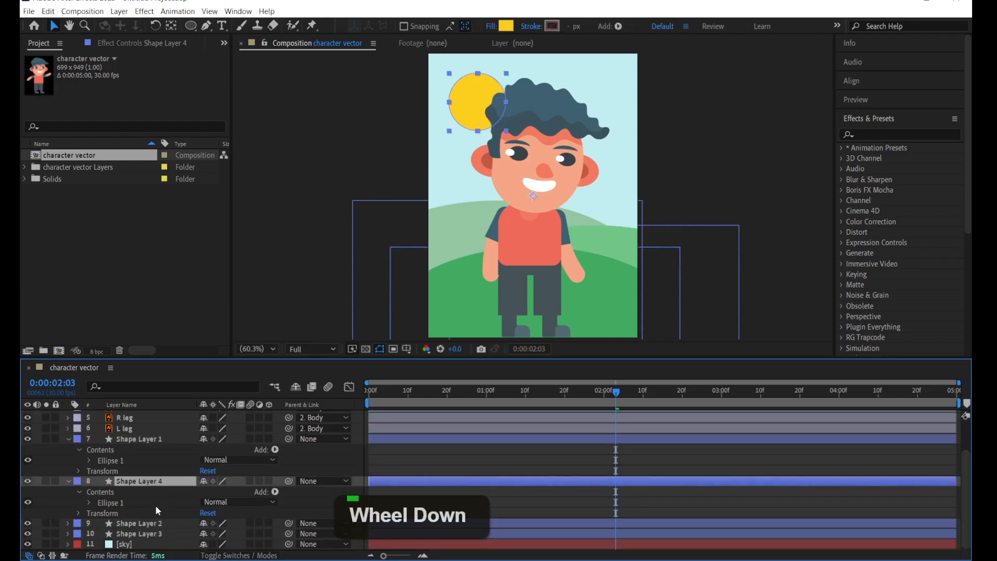
{"action": "left_click_drag", "start_coordinate": [156, 485], "coordinate": [147, 543]}
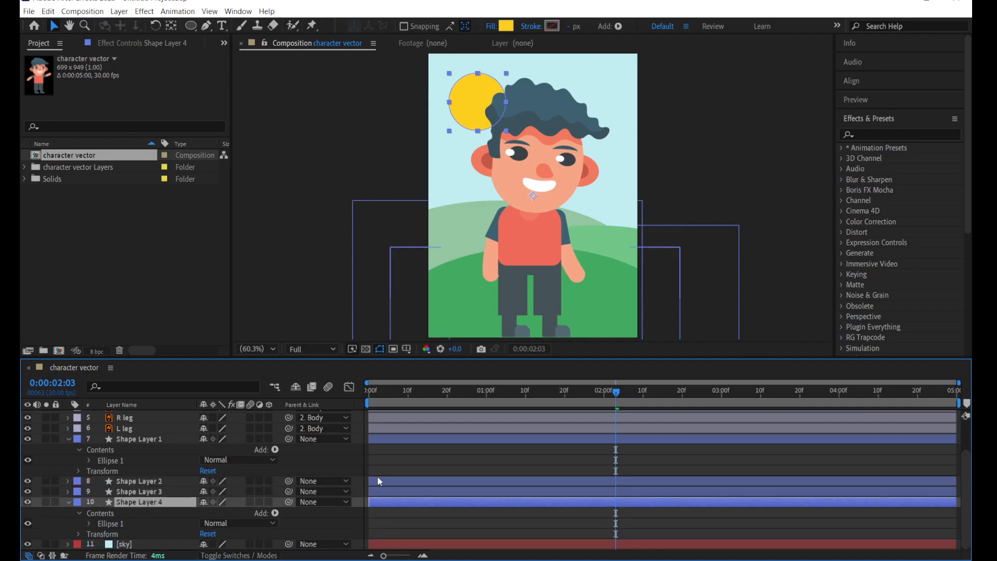
- Keyframe the sun's Position behind the hills at about 359.5, 1121.5 at 0:00 and up in the sky at about 331.2, 456.2 at 2:20
{"action": "left_click_drag", "start_coordinate": [497, 395], "coordinate": [360, 395]}
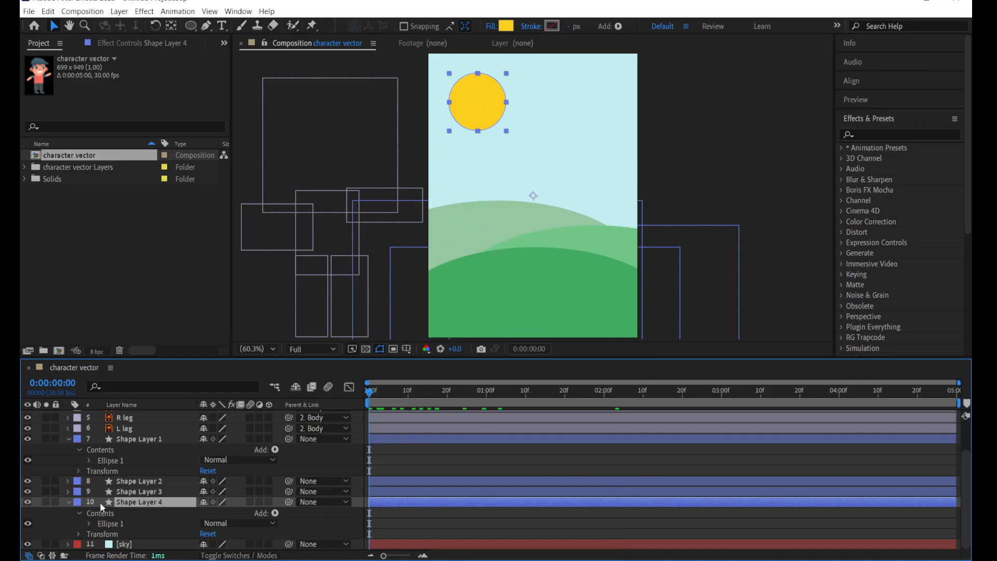
{"action": "key", "text": "p"}
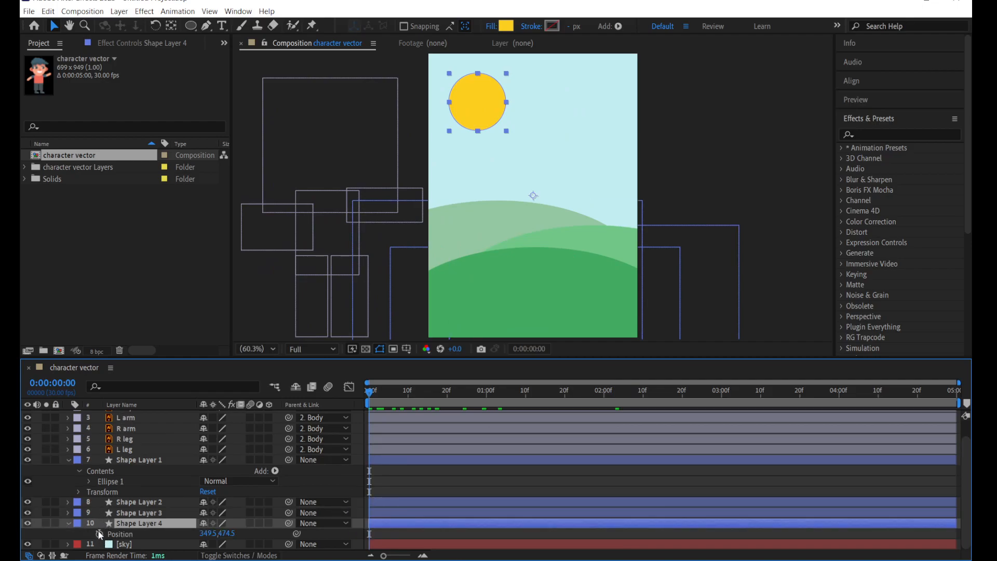
{"action": "left_click", "coordinate": [101, 534]}
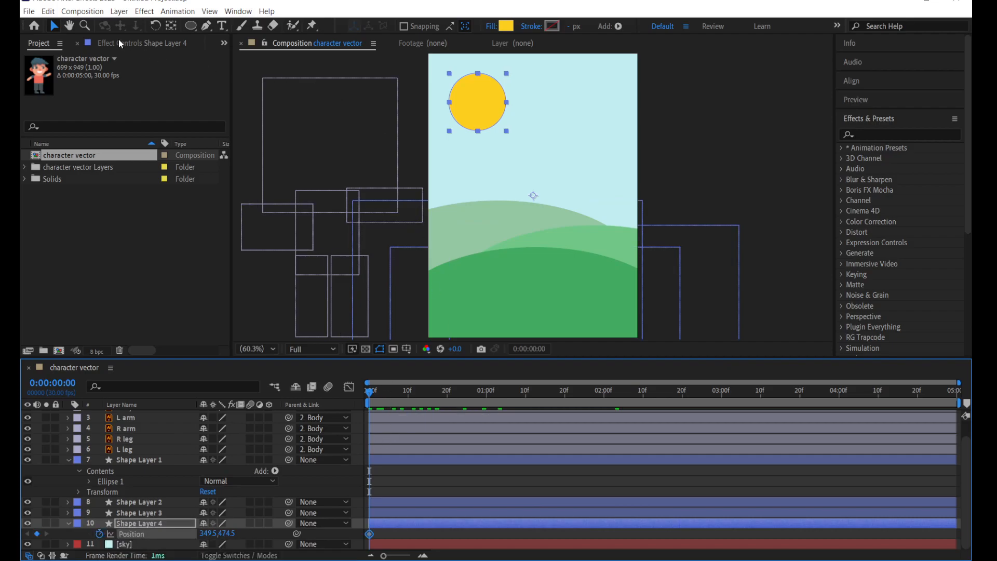
{"action": "left_click_drag", "start_coordinate": [492, 107], "coordinate": [497, 291]}
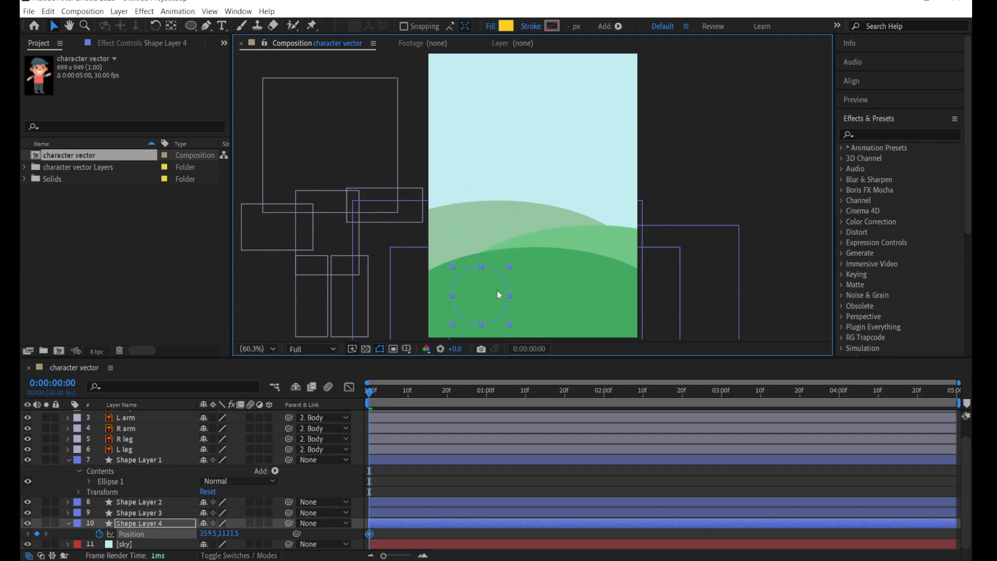
{"action": "left_click_drag", "start_coordinate": [385, 395], "coordinate": [682, 395]}
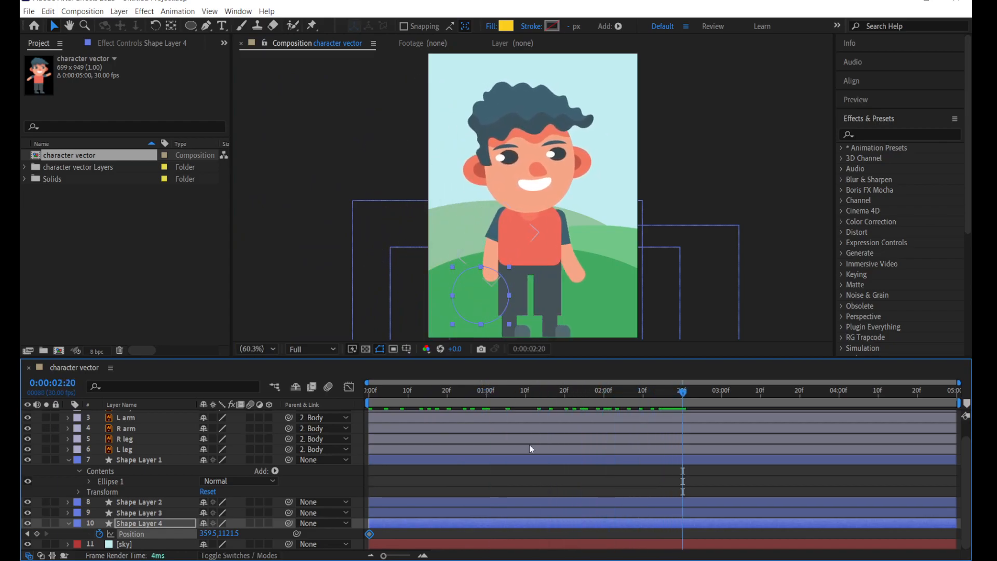
{"action": "left_click_drag", "start_coordinate": [466, 306], "coordinate": [477, 108]}
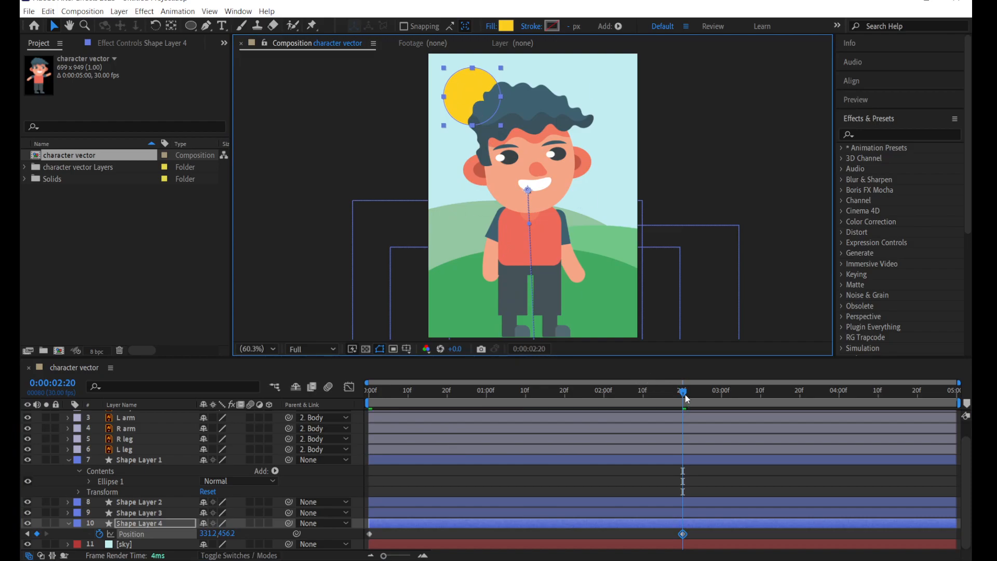
- Deselect the sun layer and collapse the properties of Shape Layer 1
{"action": "mouse_move", "coordinate": [684, 400]}
{"action": "left_mouse_down"}
{"action": "mouse_move", "coordinate": [423, 398]}
{"action": "mouse_move", "coordinate": [685, 400]}
{"action": "left_mouse_up"}
{"action": "left_click", "coordinate": [392, 481]}
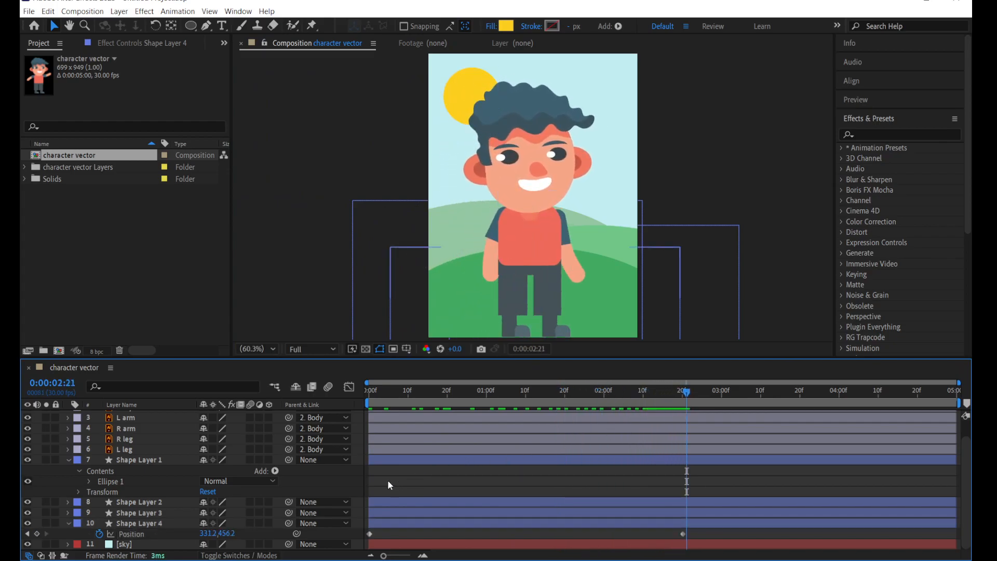
{"action": "left_click", "coordinate": [68, 459]}
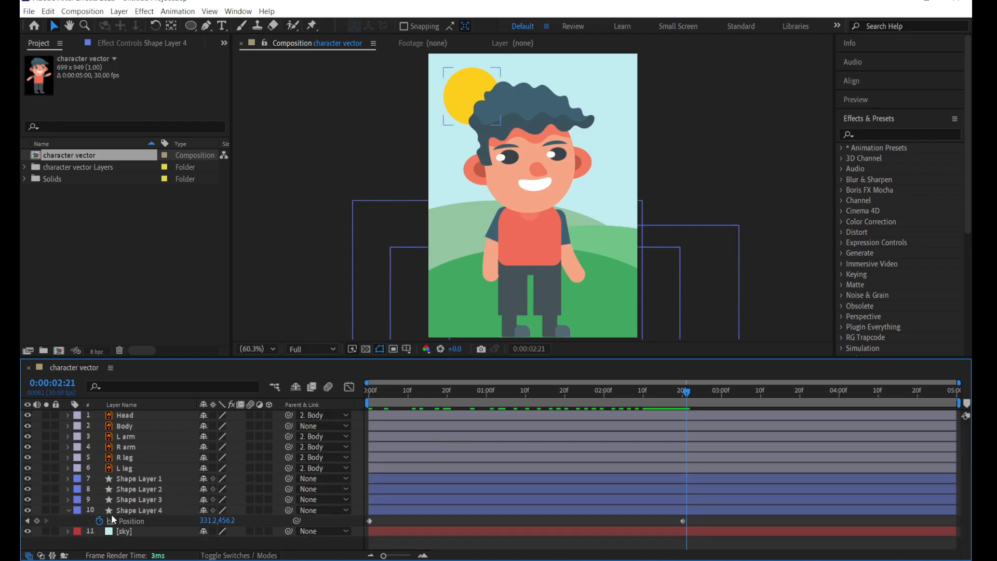
{"action": "left_click", "coordinate": [147, 499]}
{"action": "left_click", "coordinate": [147, 489]}
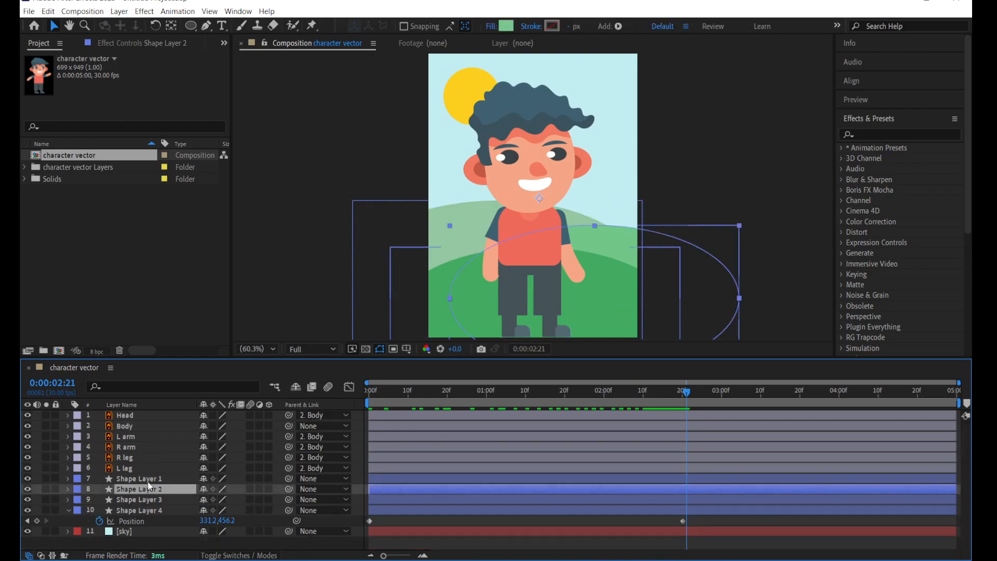
{"action": "left_click", "coordinate": [148, 479]}
{"action": "left_click", "coordinate": [149, 490]}
{"action": "left_click", "coordinate": [147, 500]}
{"action": "left_click", "coordinate": [149, 490]}
{"action": "left_click", "coordinate": [146, 499]}
{"action": "left_click", "coordinate": [148, 490]}
- Keyframe Position on Shape Layer 2 and Shape Layer 3 at 0:00 and again at 2:00, keeping both rear hills in place
{"action": "left_click", "coordinate": [149, 500]}
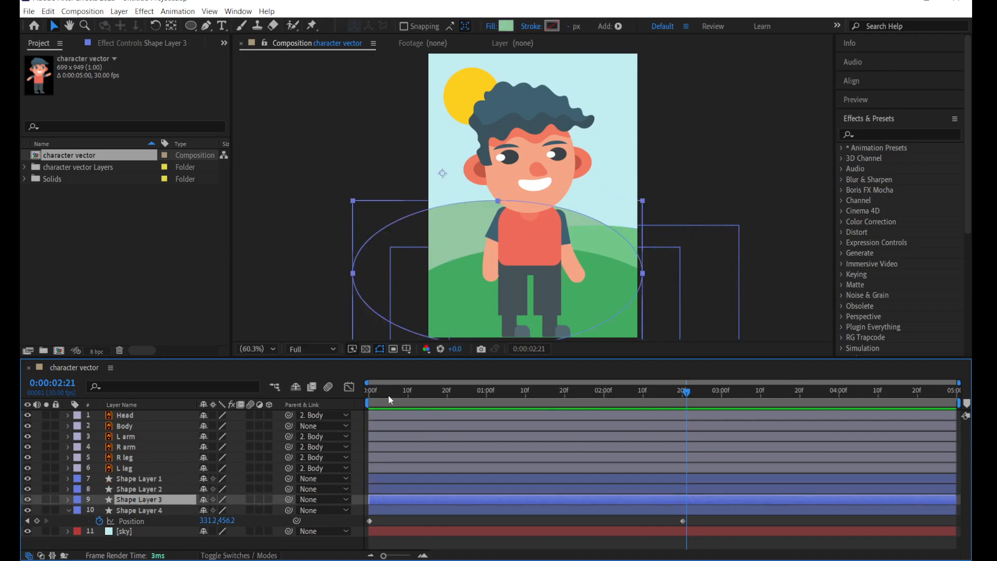
{"action": "left_click", "coordinate": [372, 394]}
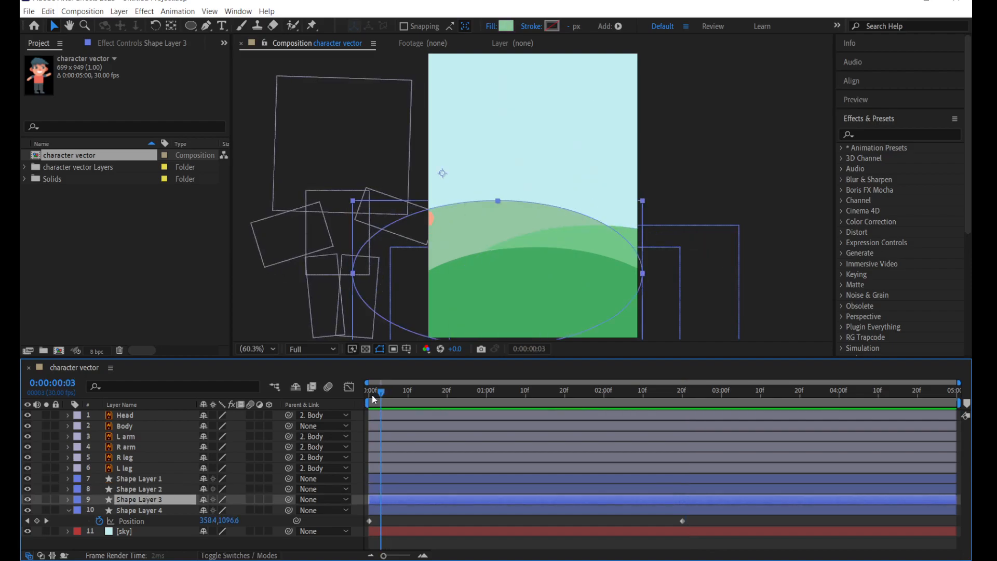
{"action": "left_click", "coordinate": [161, 490], "text": "shift"}
{"action": "key", "text": "p"}
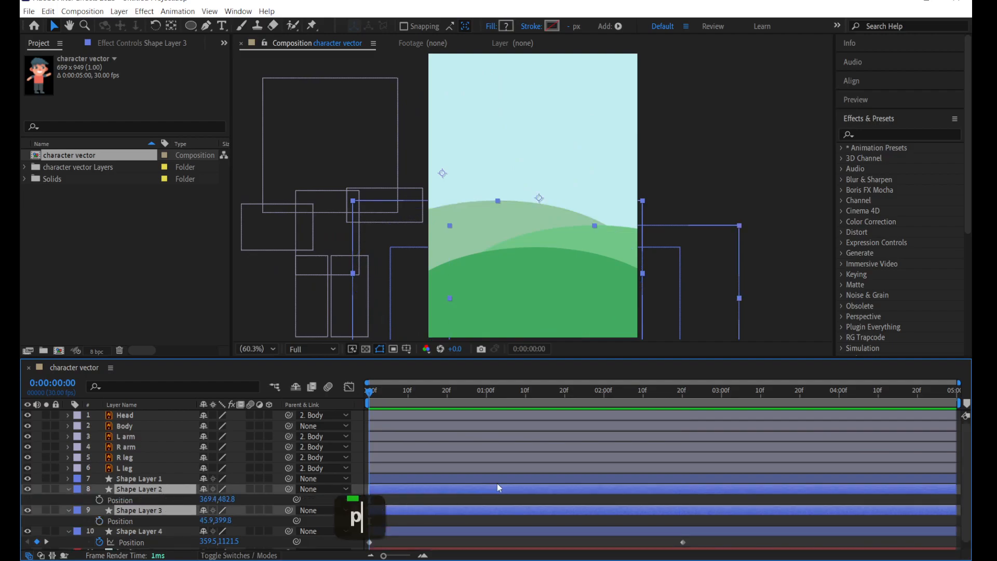
{"action": "left_click", "coordinate": [100, 500]}
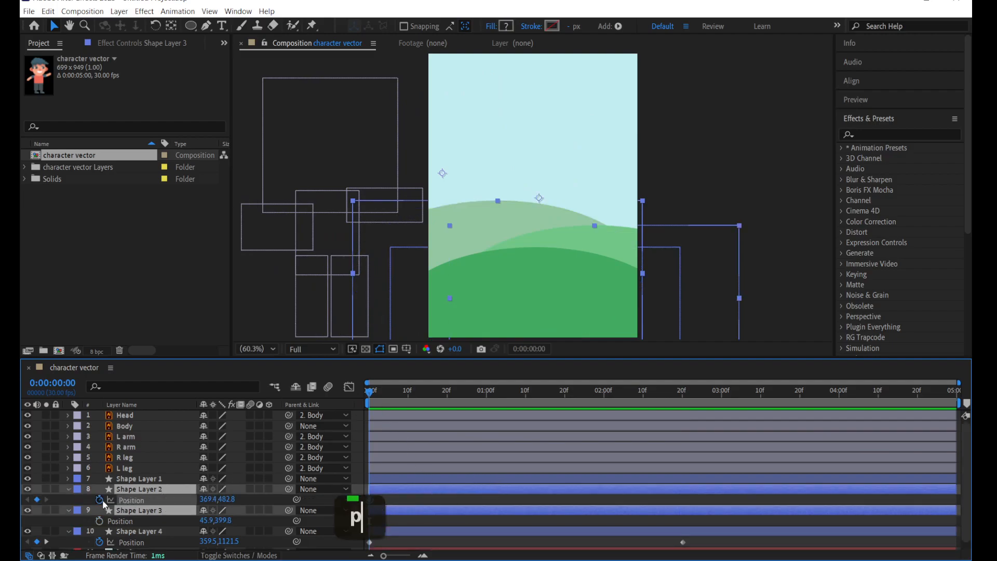
{"action": "left_click", "coordinate": [100, 520]}
{"action": "left_click", "coordinate": [99, 521]}
{"action": "left_click_drag", "start_coordinate": [494, 392], "coordinate": [605, 399]}
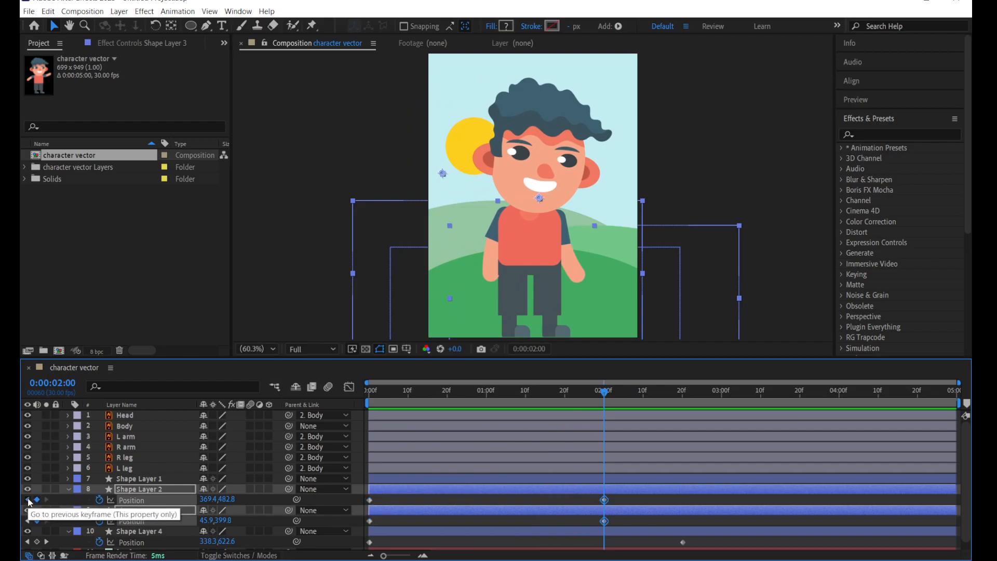
- At 0:00, lower both rear hills behind the front hill, to about 382.7, 708.4 for Shape Layer 2 and 59.2, 625.5 for Shape Layer 3
{"action": "left_click", "coordinate": [27, 499]}
{"action": "left_click_drag", "start_coordinate": [628, 240], "coordinate": [632, 308]}
{"action": "left_click", "coordinate": [399, 499]}
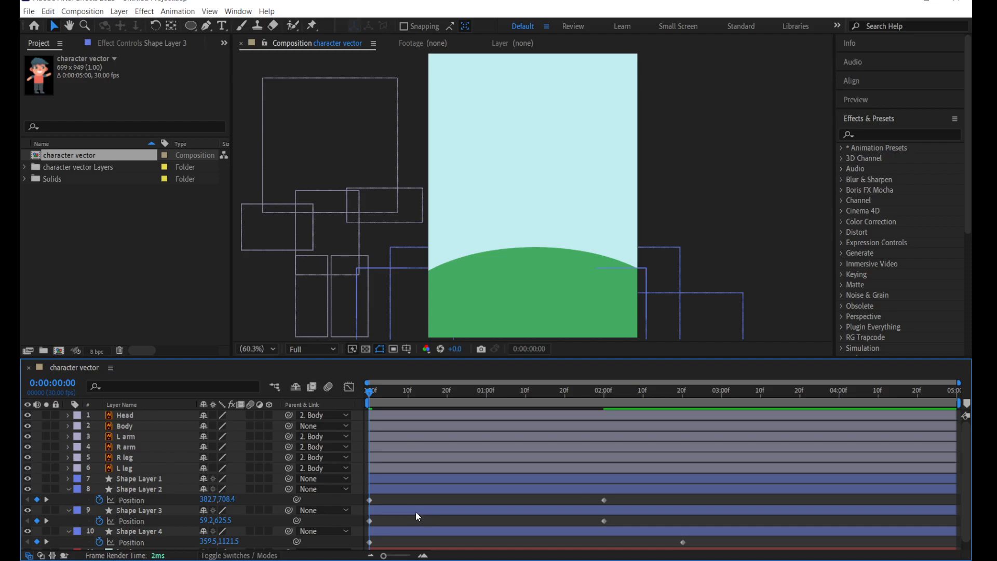
- Shift Shape Layer 3 in time so it starts at frame 10, and preview the animation from 0:00
{"action": "left_click_drag", "start_coordinate": [415, 512], "coordinate": [455, 510]}
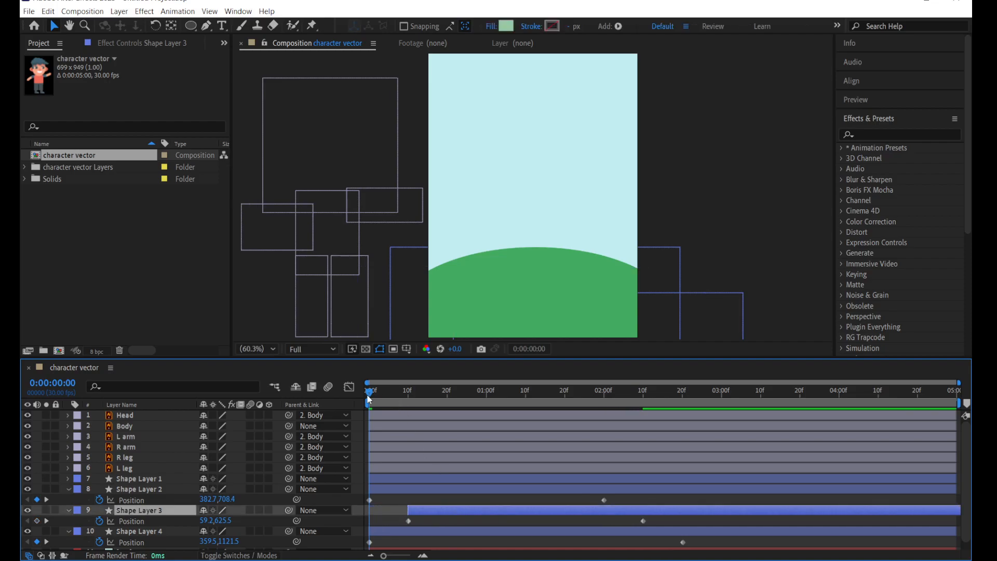
{"action": "key", "text": "space"}
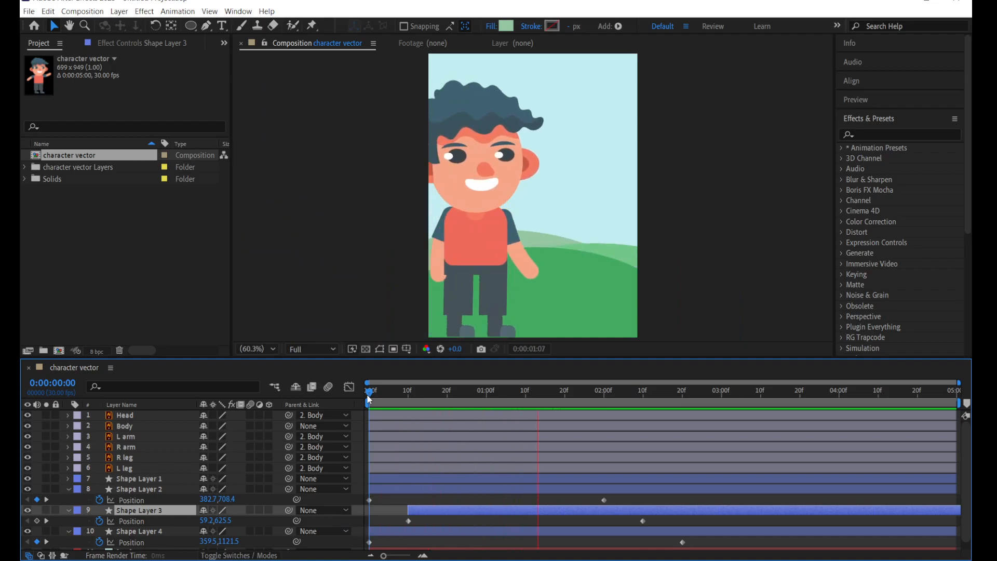